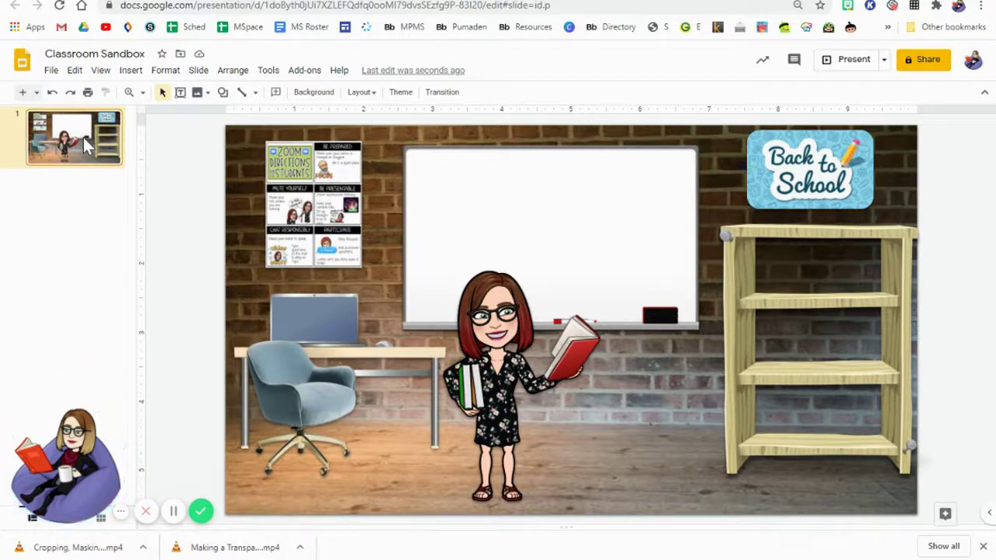
# - Duplicate the classroom scene slide and remove the teacher bitmoji from the copy
pyautogui.hotkey('ctrl', 'd')
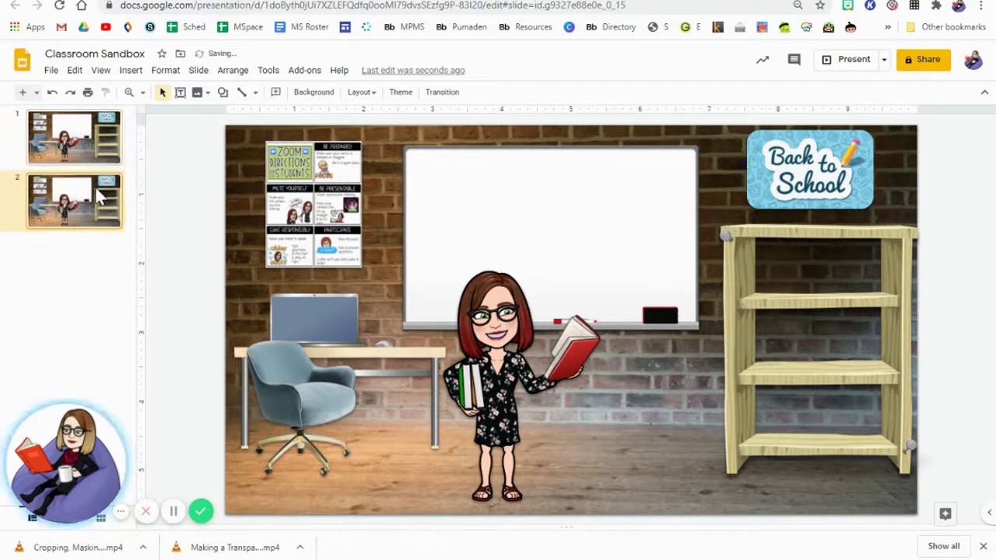
pyautogui.moveTo(92, 188); pyautogui.dragTo(504, 351)
pyautogui.click(504, 353)
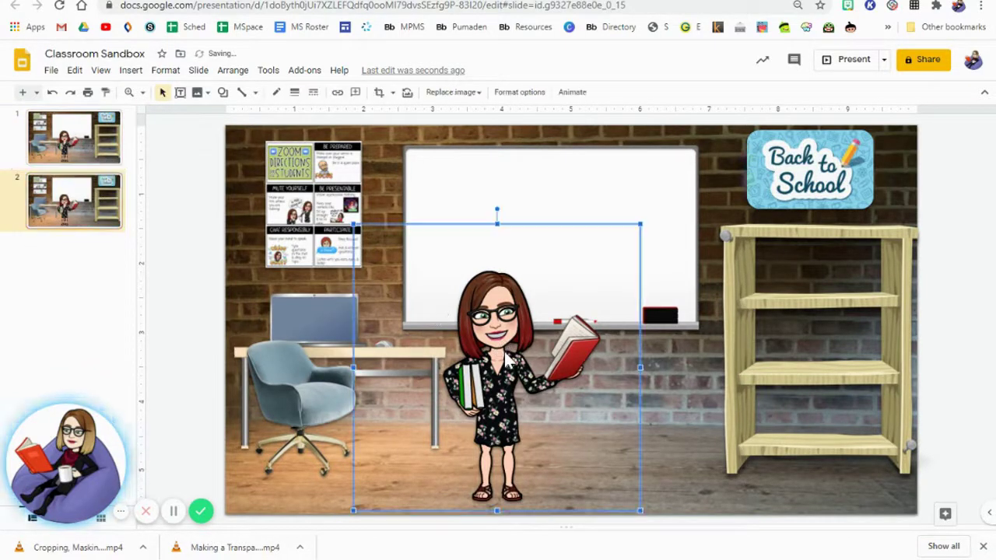
pyautogui.press('Delete')
# - Delete the Zoom Directions poster and the Back to School sign from the copy
pyautogui.click(357, 233)
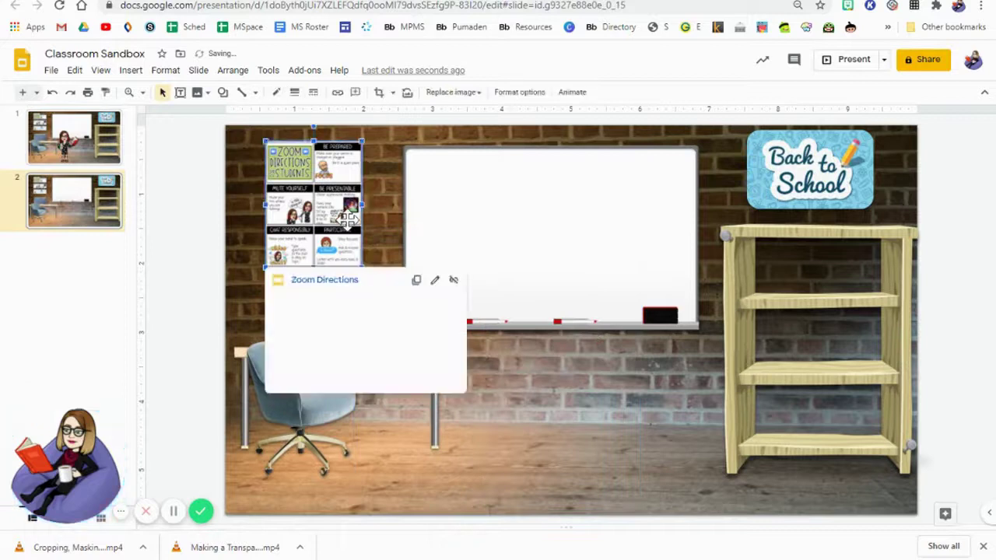
pyautogui.press('Delete')
pyautogui.click(795, 167)
pyautogui.press('Delete')
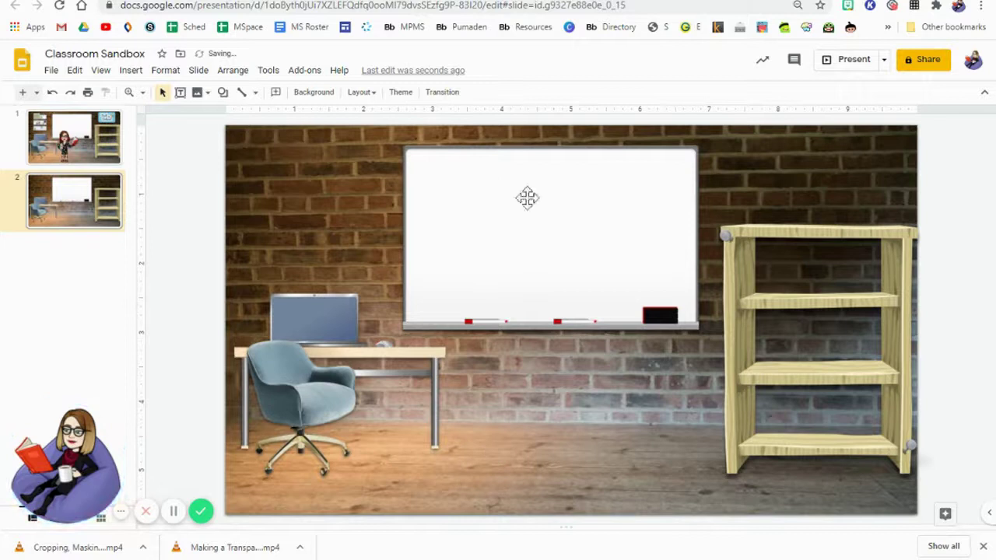
# - Download the current bare classroom slide as a PNG image, Classroom Sandbox.png
pyautogui.click(51, 70)
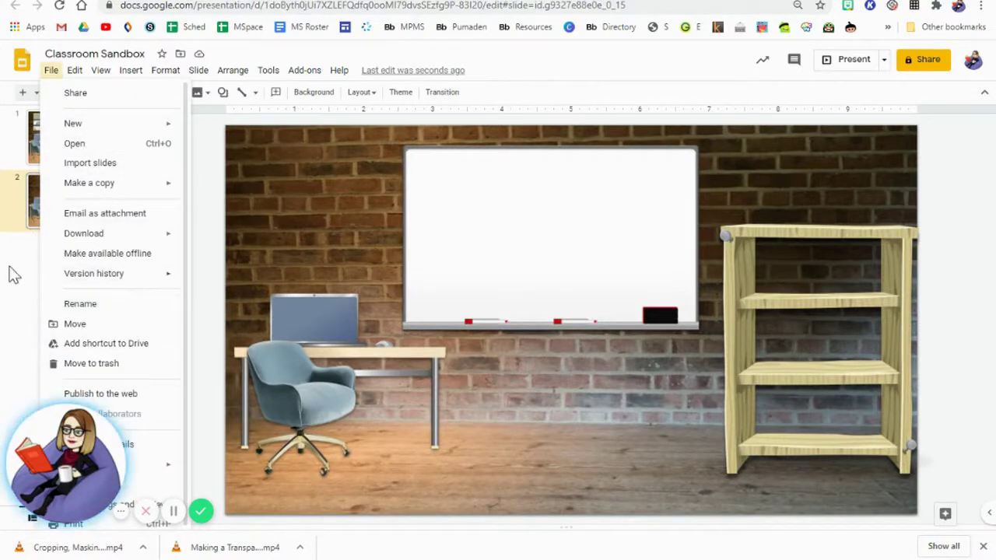
pyautogui.click(76, 491)
pyautogui.moveTo(133, 462); pyautogui.dragTo(906, 32)
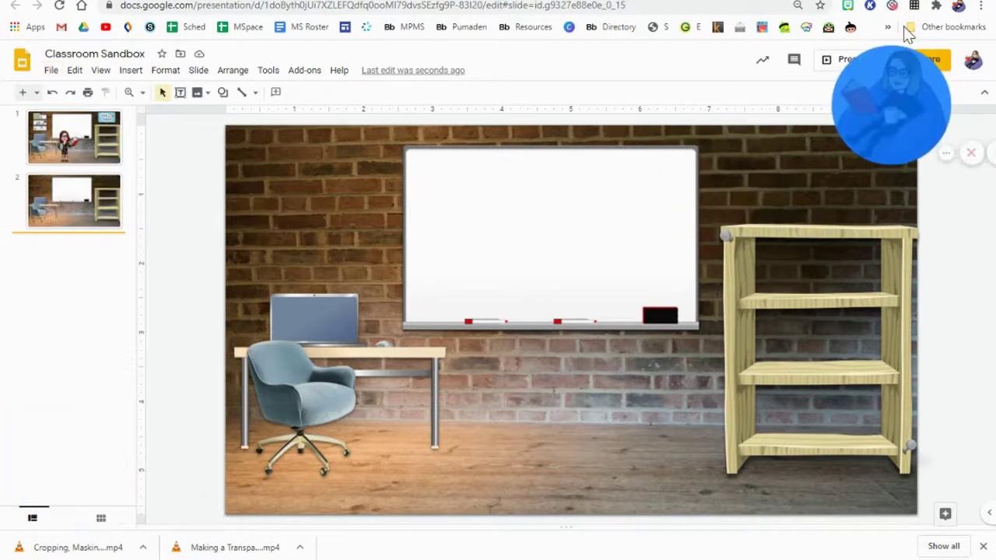
pyautogui.click(51, 71)
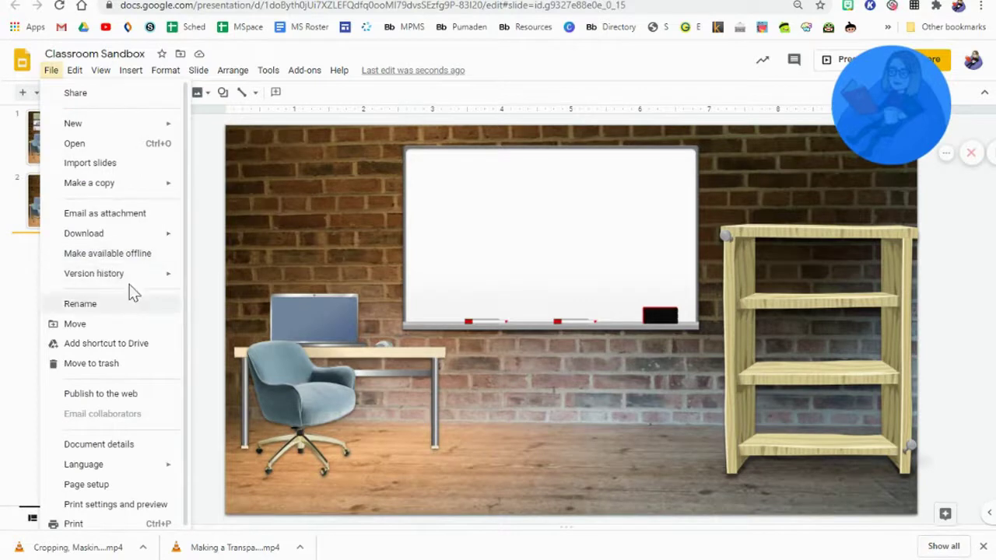
pyautogui.moveTo(136, 233)
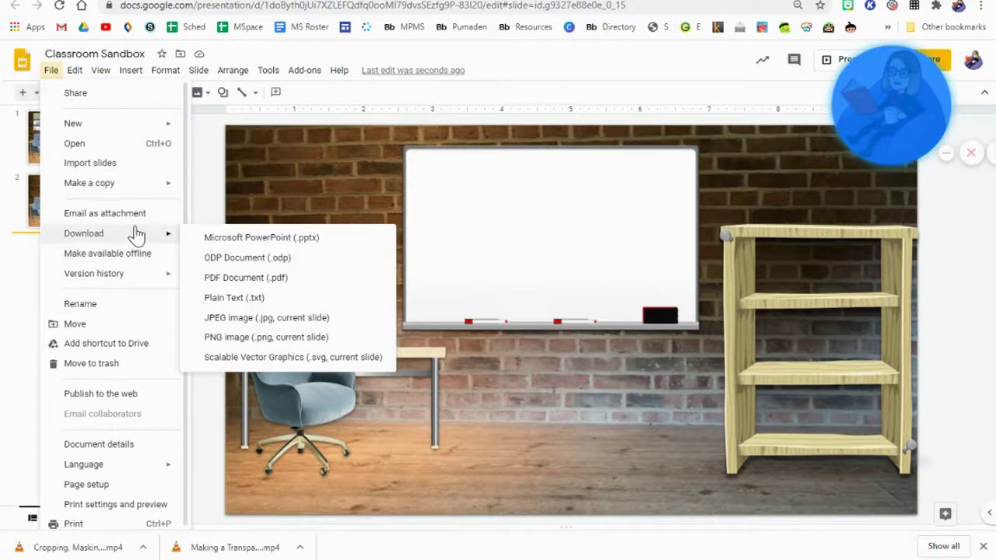
pyautogui.click(265, 339)
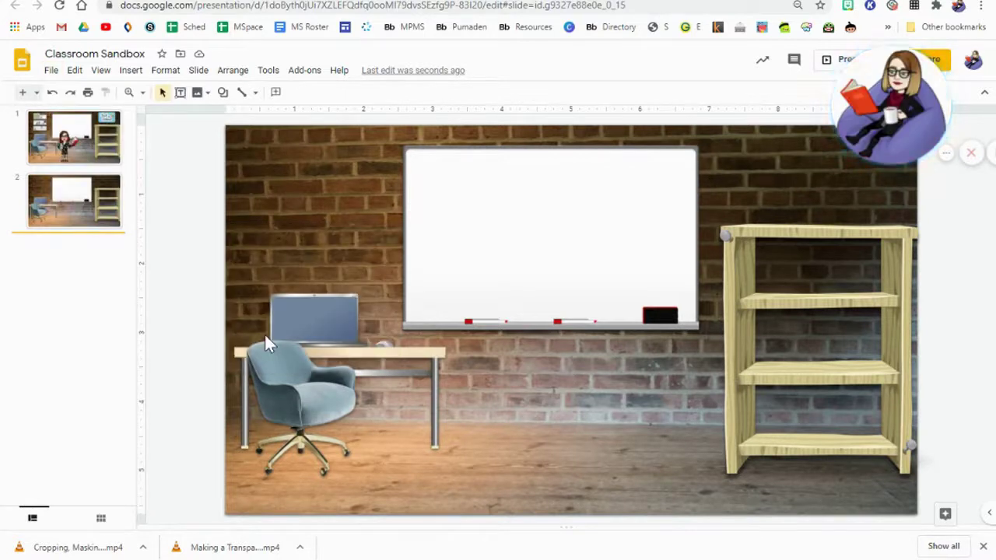
pyautogui.click(93, 185)
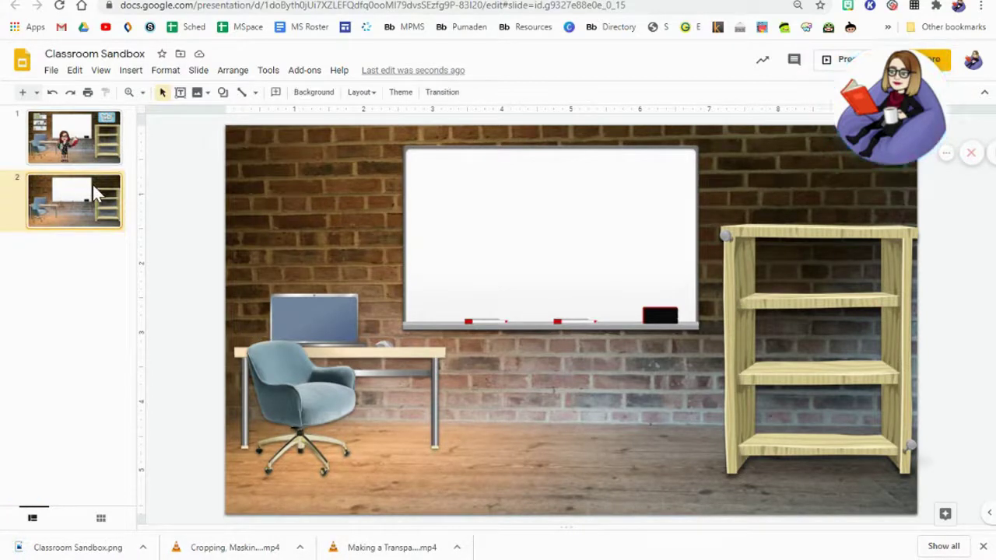
# - Replace the second slide with a new slide using the Blank layout
pyautogui.press('Delete')
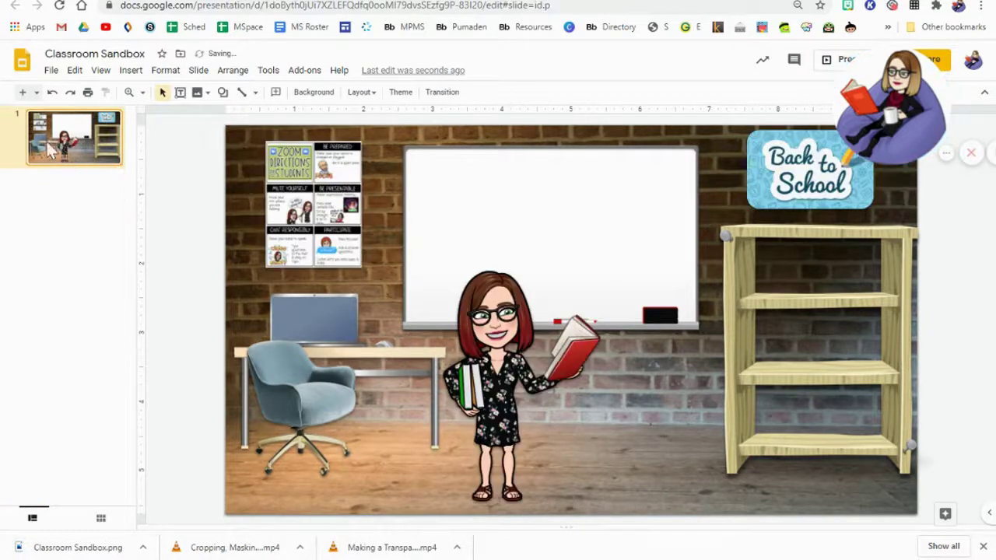
pyautogui.click(23, 93)
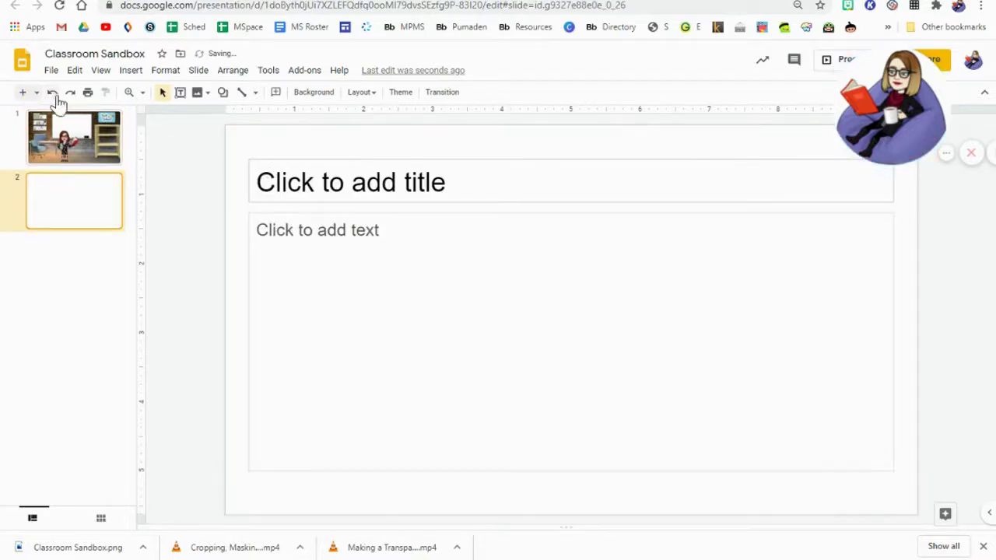
pyautogui.press('Delete')
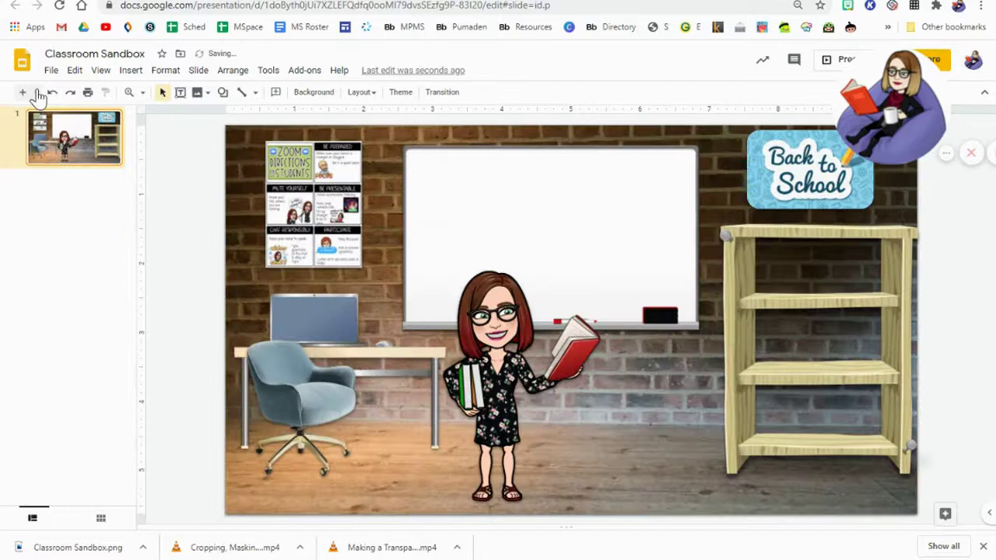
pyautogui.click(36, 93)
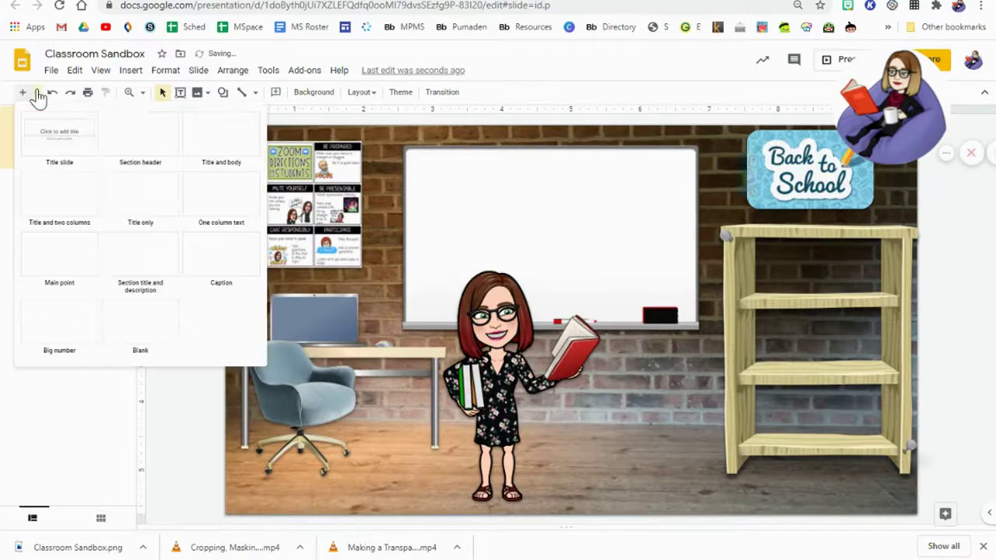
pyautogui.click(140, 326)
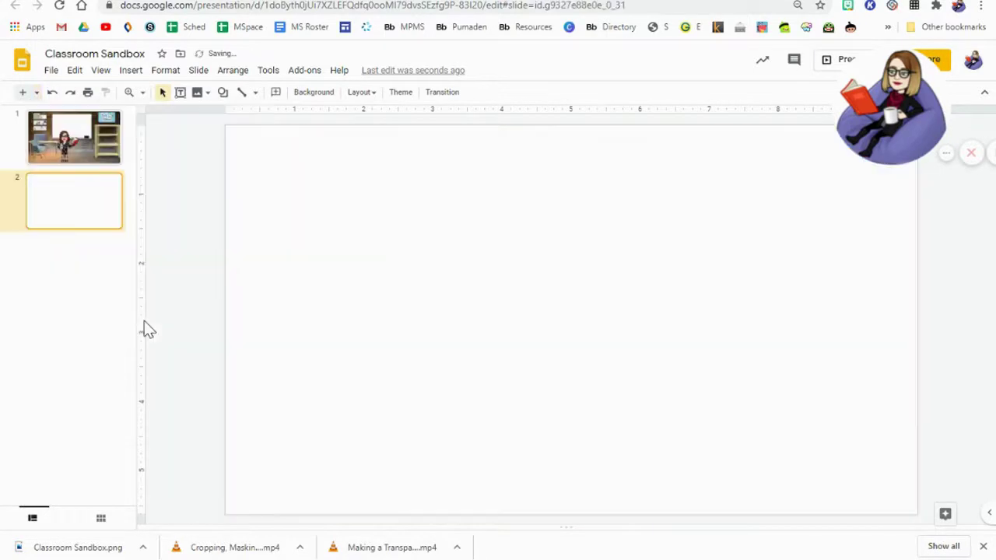
# - Set the blank slide's background to the uploaded Classroom Sandbox.png image
pyautogui.click(313, 93)
pyautogui.click(572, 284)
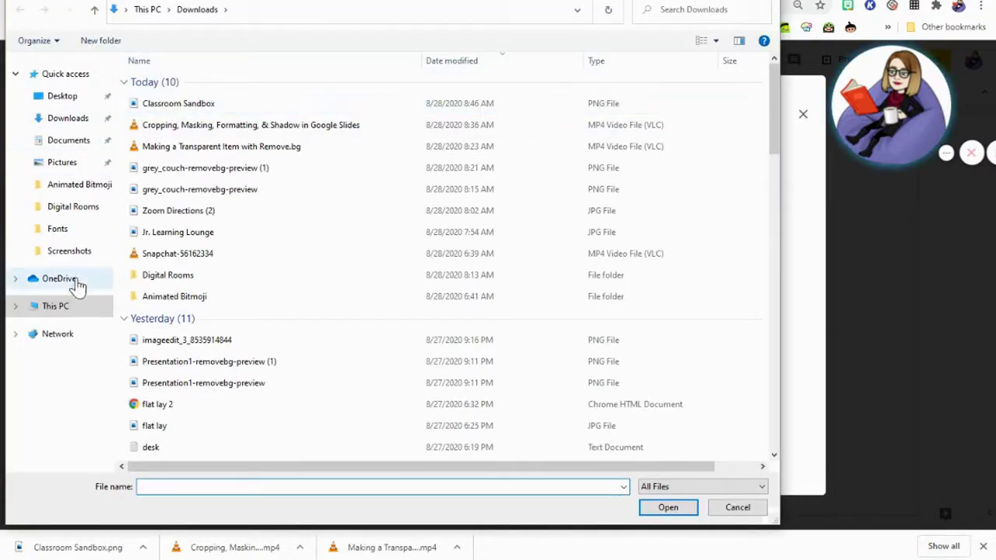
pyautogui.click(193, 105)
pyautogui.click(668, 507)
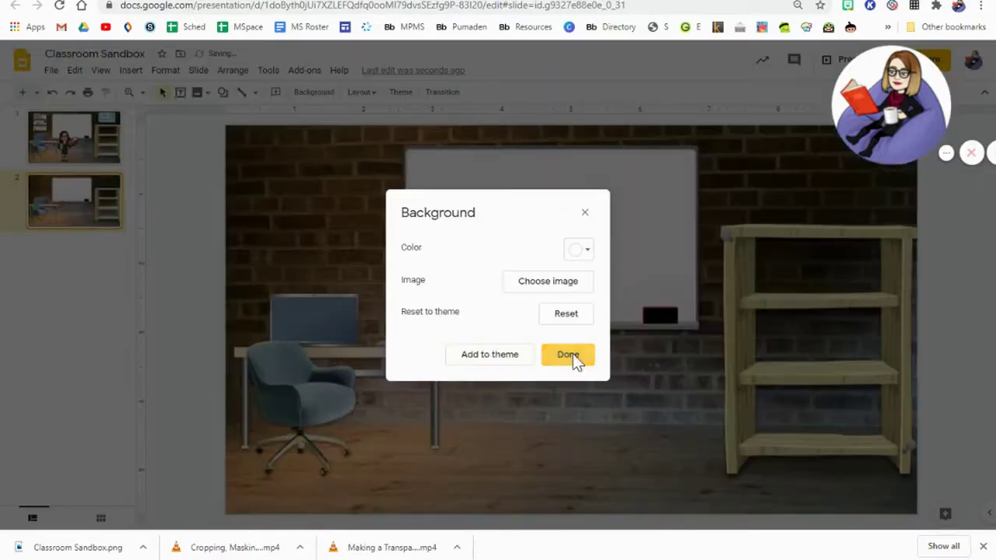
pyautogui.click(573, 356)
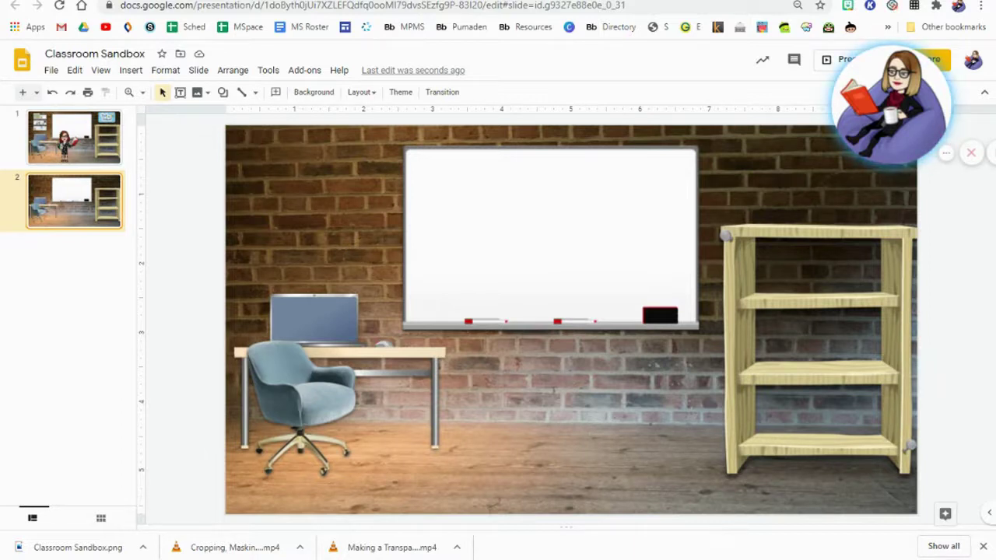
# - Select and copy all the objects on the original decorated classroom slide 1
pyautogui.click(108, 145)
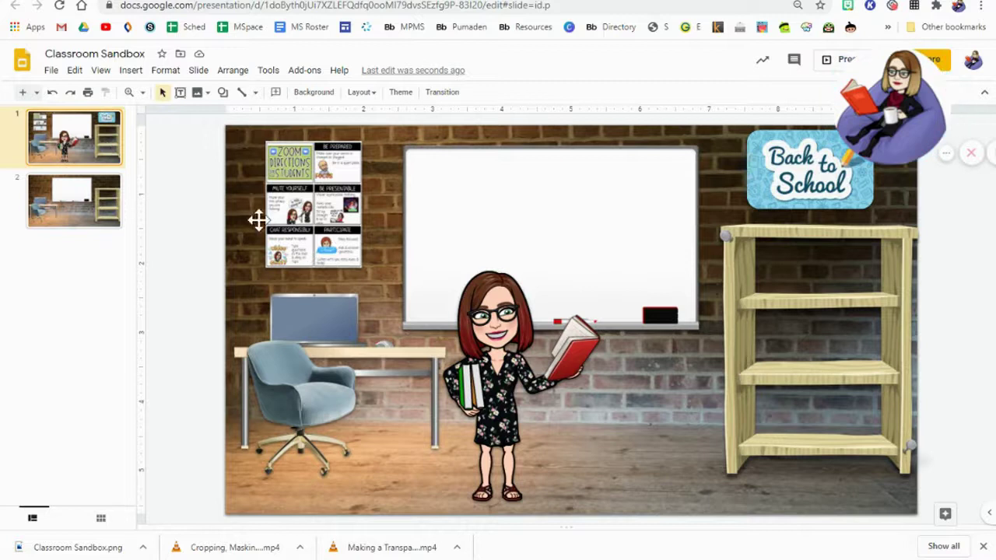
pyautogui.click(247, 185)
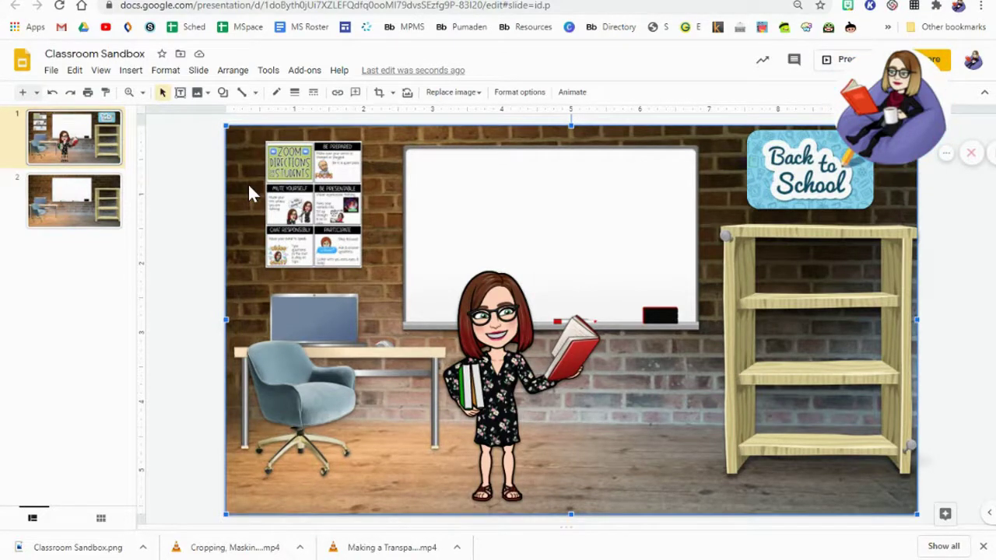
pyautogui.hotkey('ctrl', 'a')
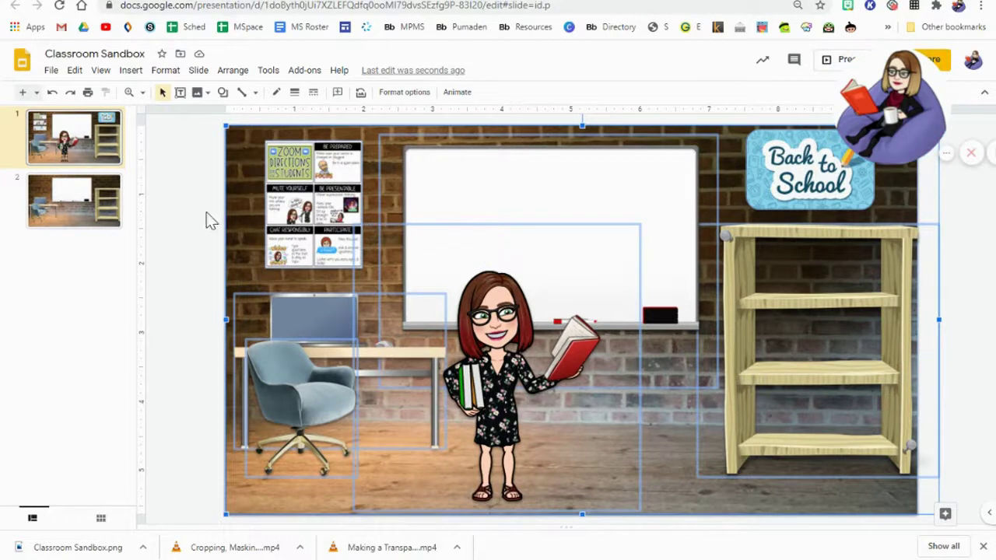
pyautogui.click(179, 202)
pyautogui.click(201, 73)
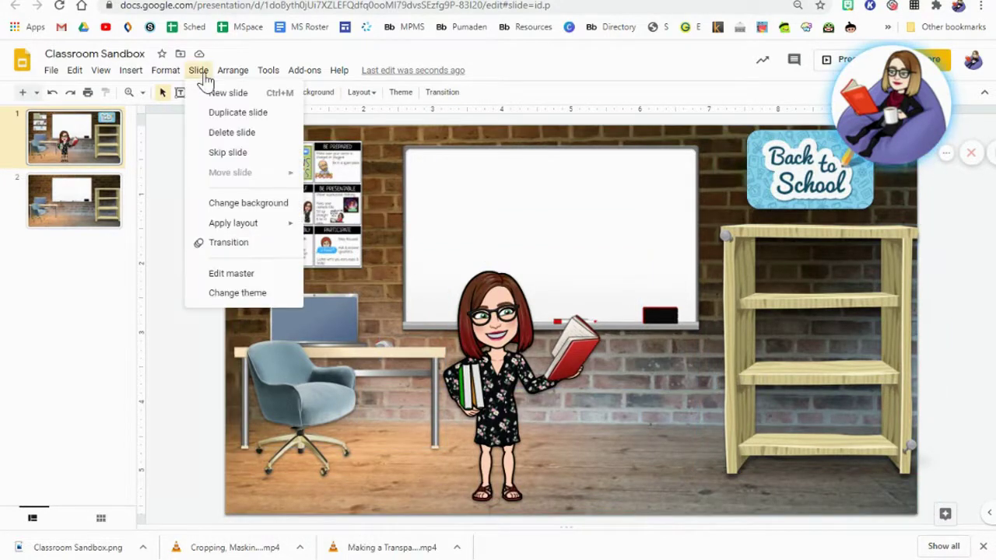
# - In the master editor, clear the title, subtitle and number placeholders from the Title slide layout
pyautogui.click(241, 272)
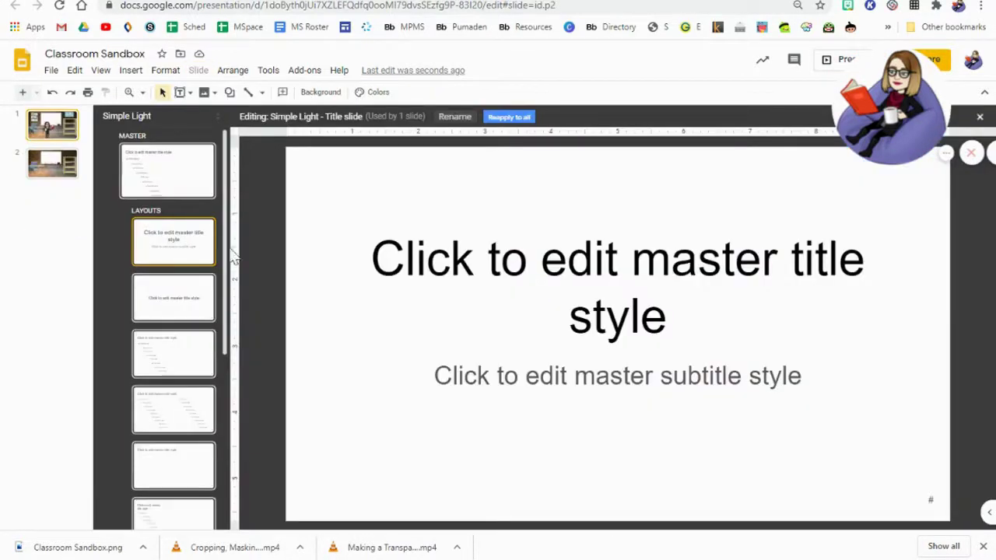
pyautogui.click(161, 251)
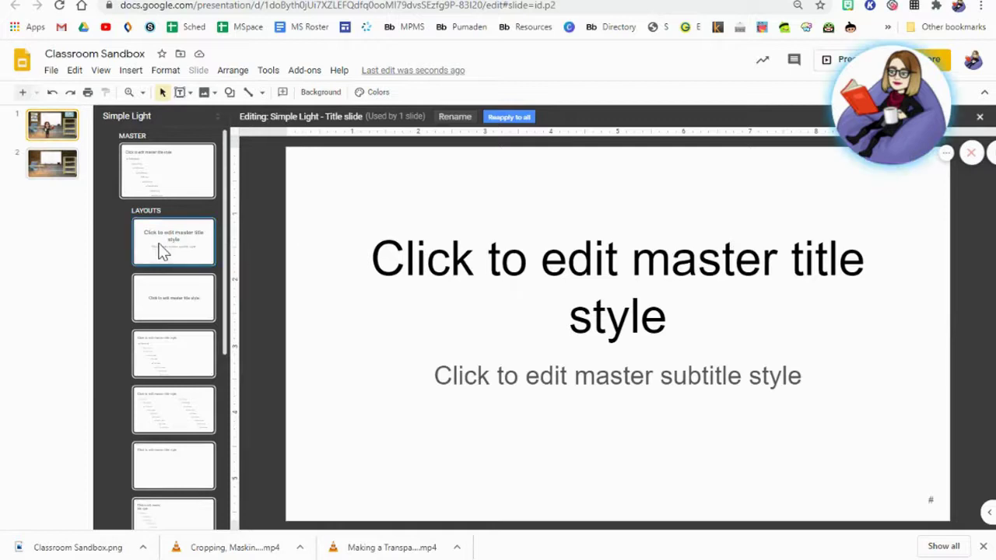
pyautogui.tripleClick(400, 250)
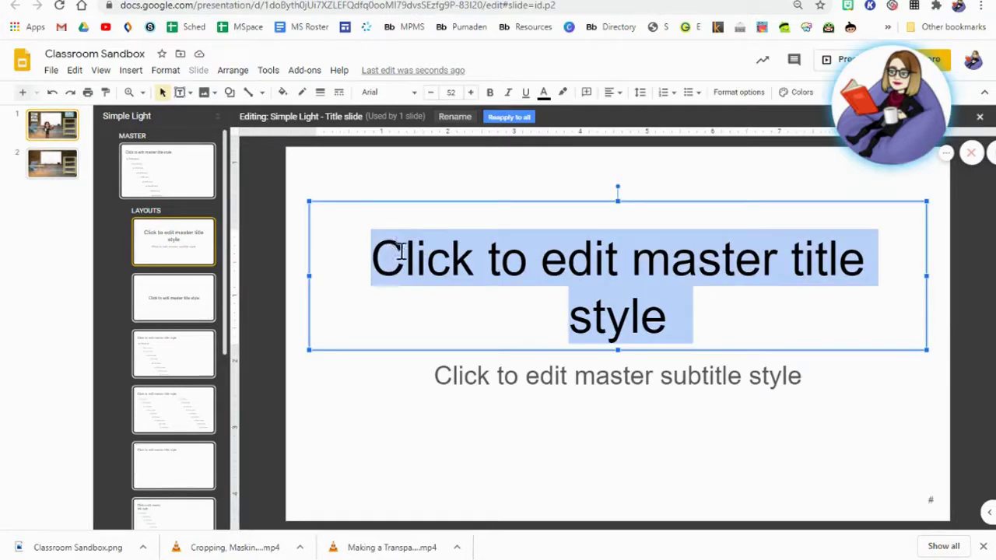
pyautogui.click(452, 200)
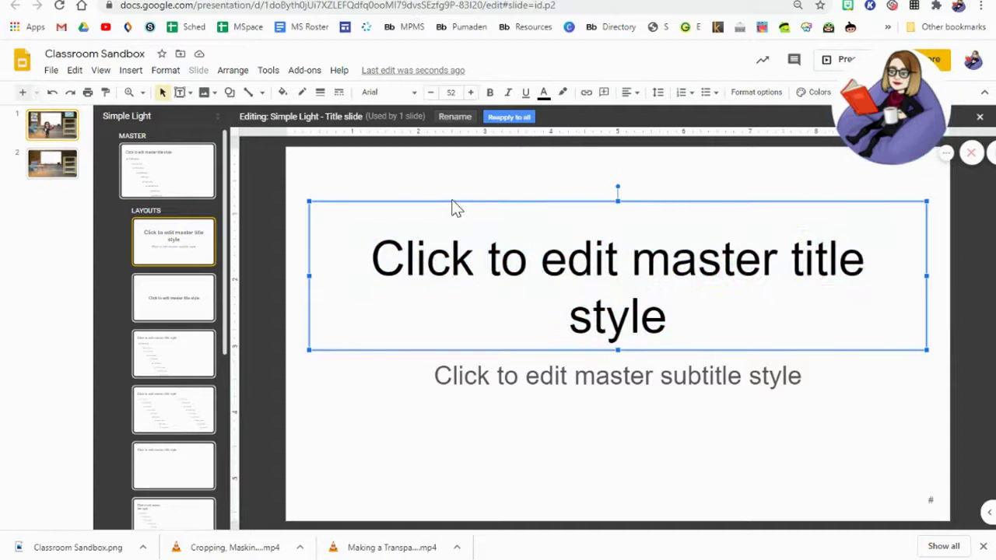
pyautogui.hotkey('ctrl', 'a')
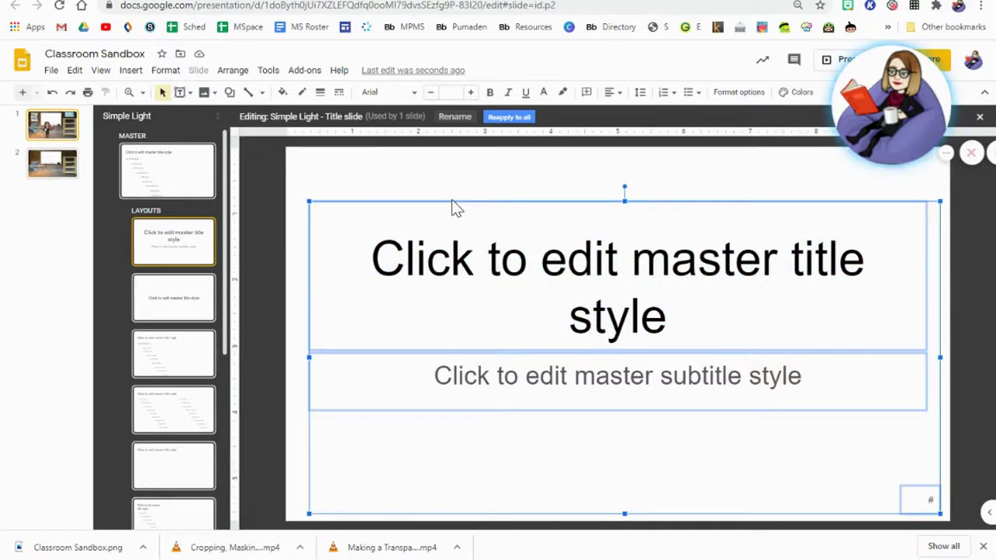
pyautogui.press('Delete')
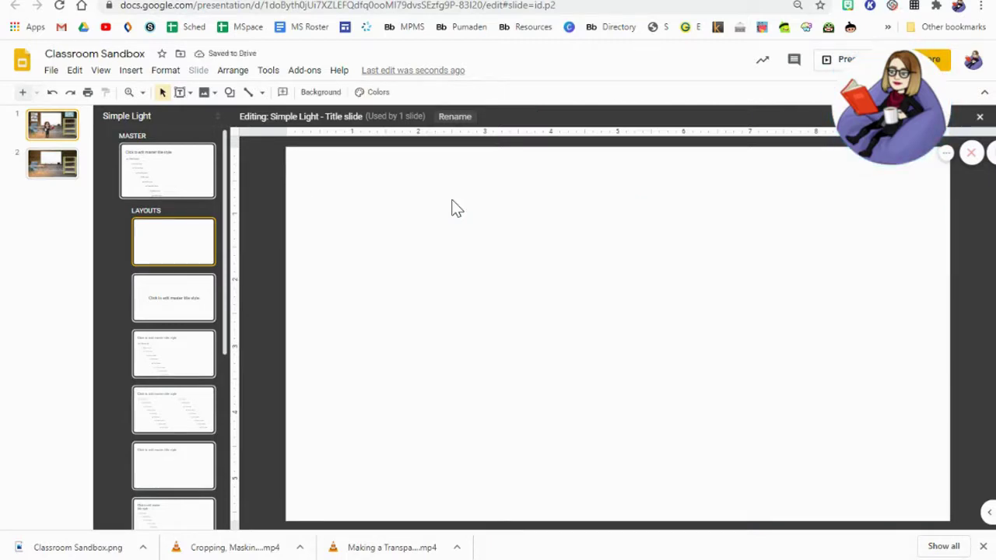
# - Paste the classroom objects onto the Title slide layout, keeping the Zoom Directions poster
pyautogui.hotkey('ctrl', 'v')
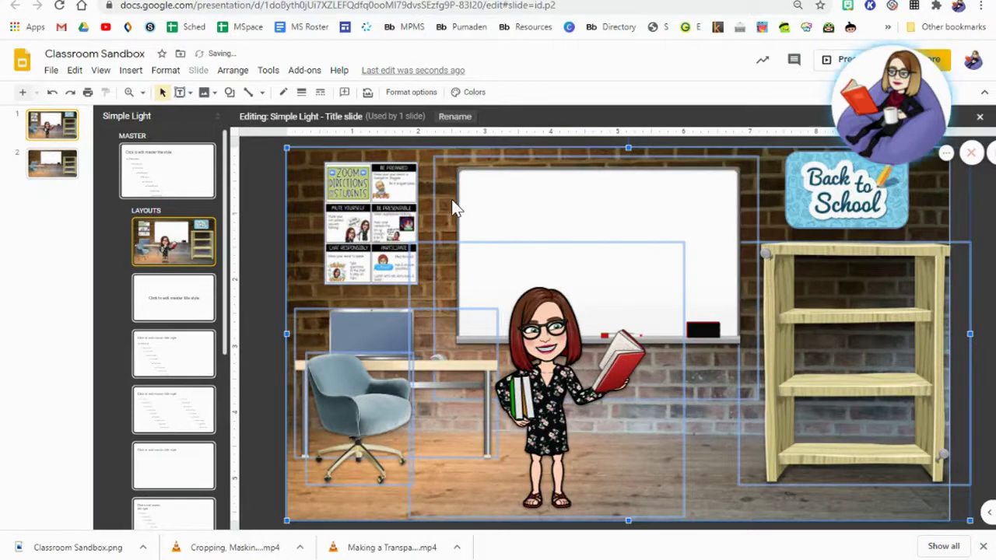
pyautogui.click(254, 215)
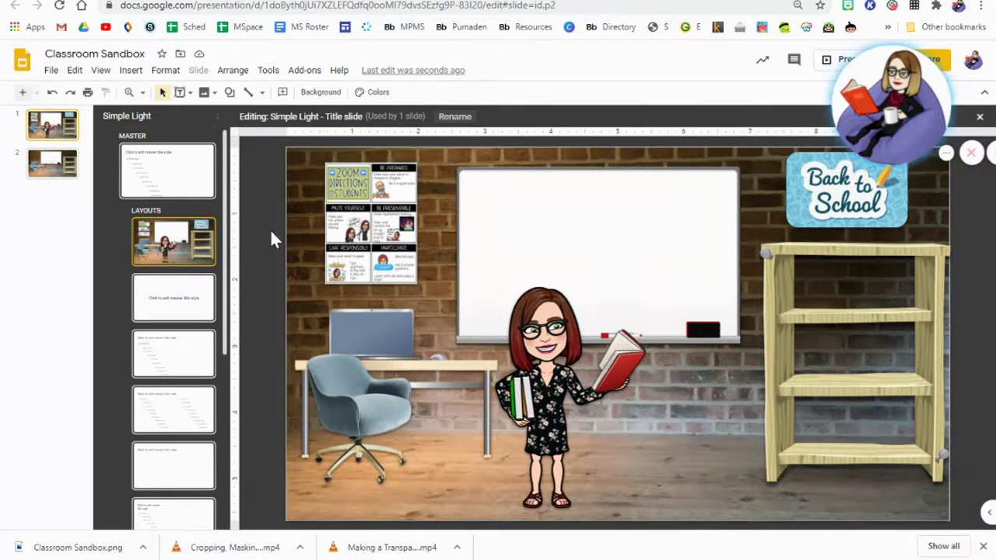
pyautogui.click(382, 236)
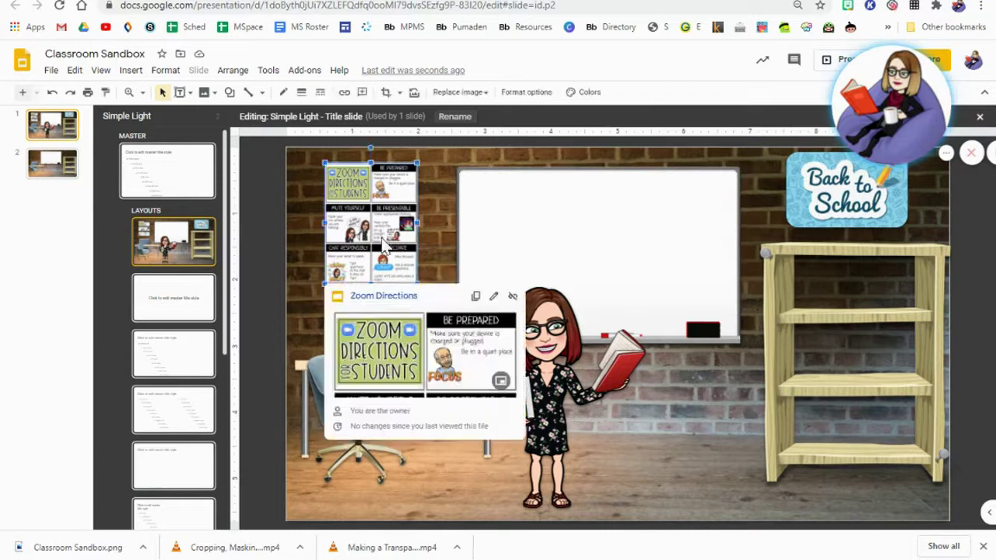
pyautogui.press('Delete')
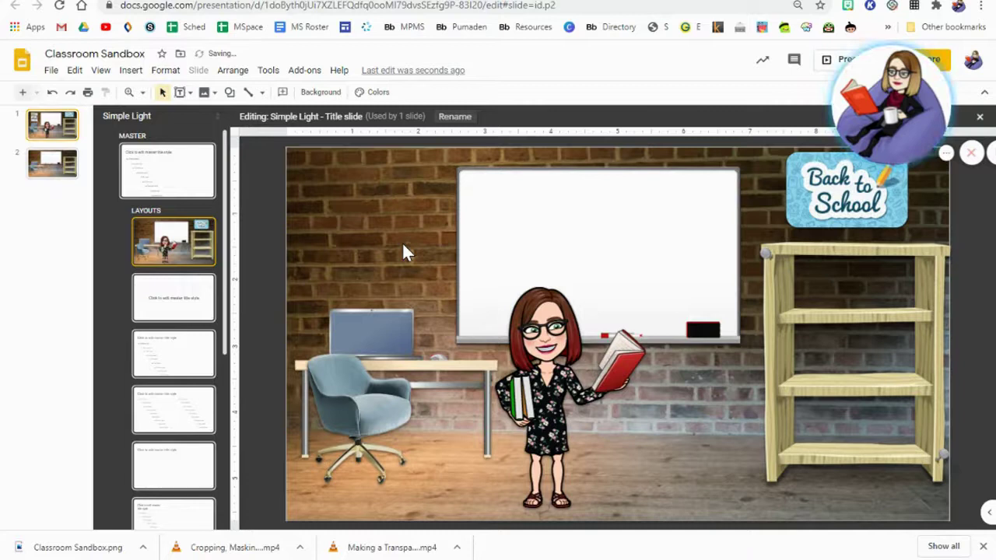
pyautogui.hotkey('ctrl', 'z')
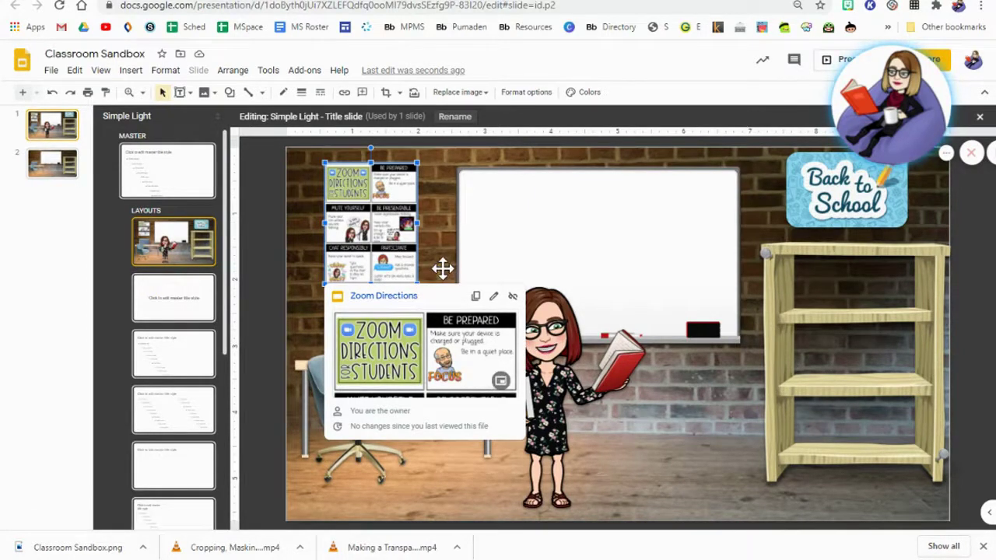
# - Delete the Zoom Directions poster, Back to School sign and bitmoji teacher from the Title slide layout
pyautogui.press('Delete')
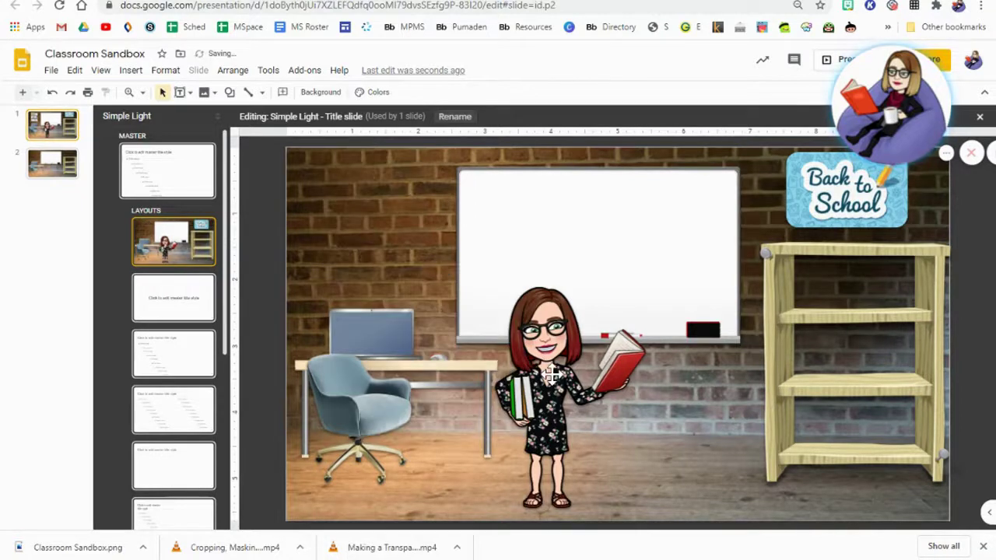
pyautogui.click(848, 202)
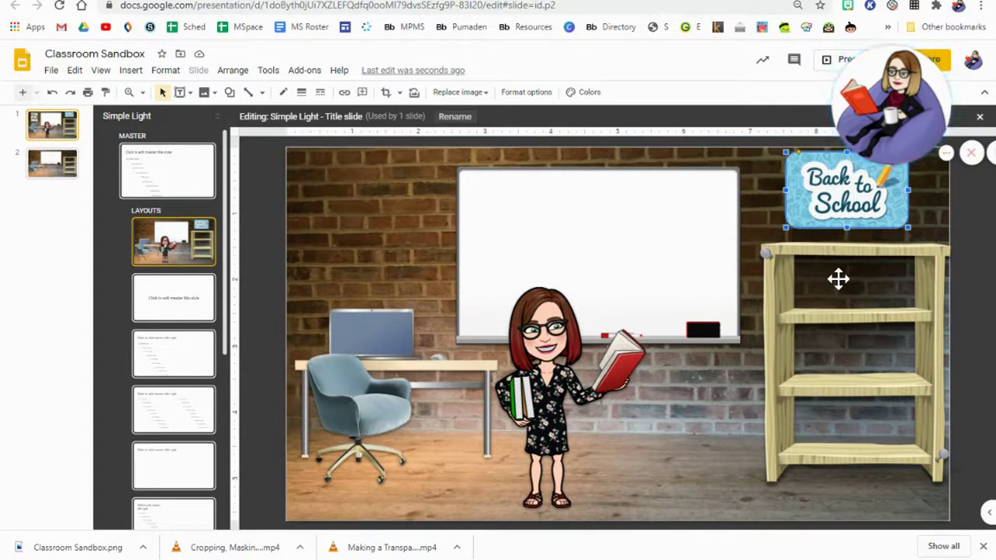
pyautogui.press('Delete')
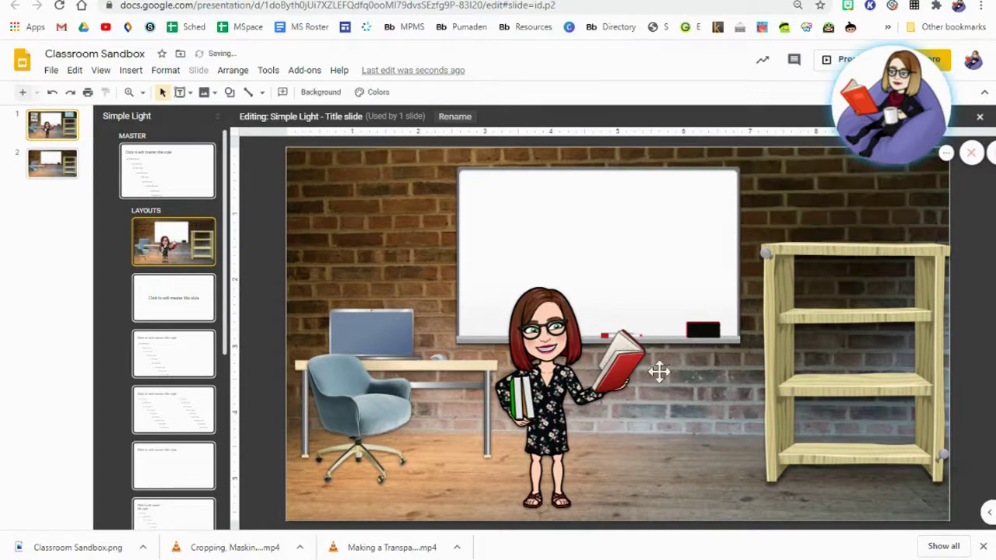
pyautogui.click(536, 372)
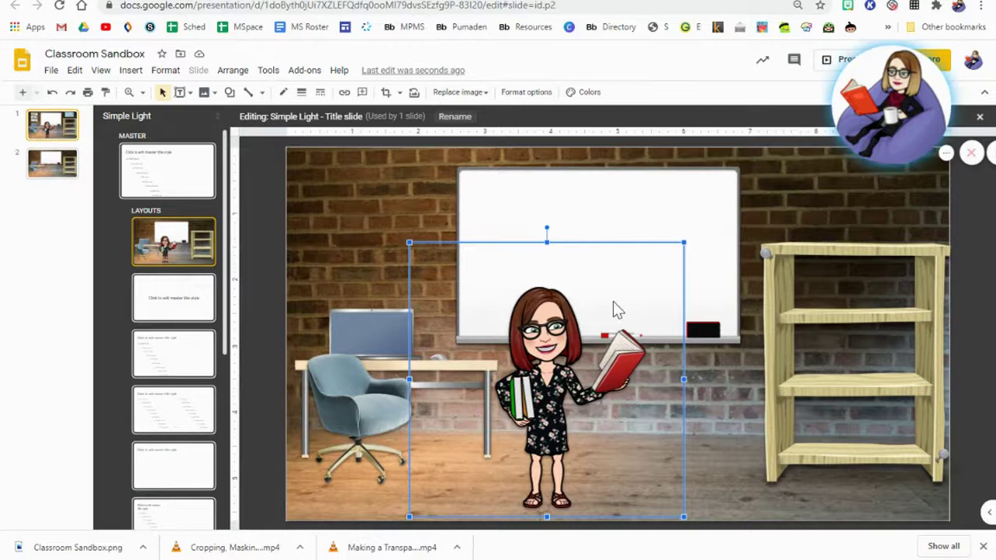
pyautogui.press('Delete')
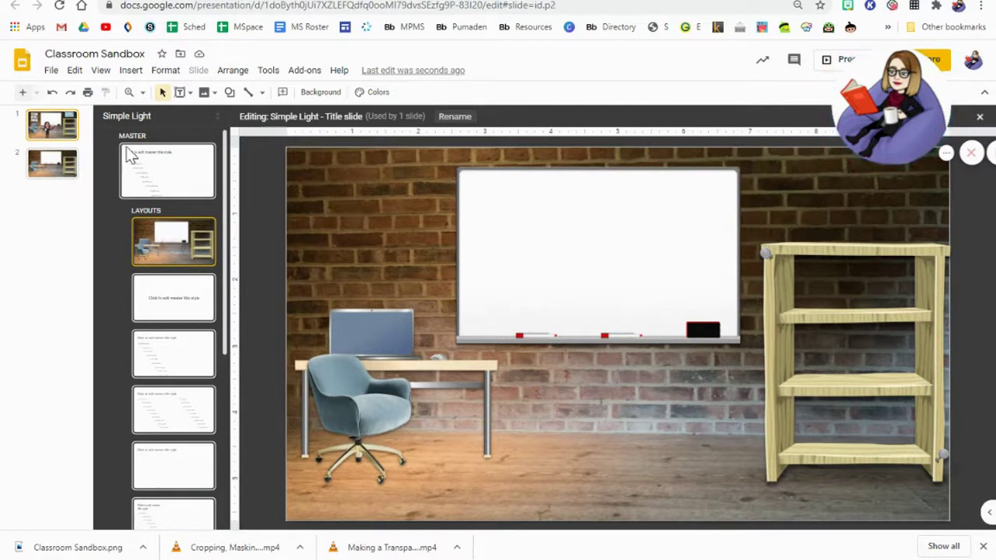
# - Leave the layout editor and insert three slides with the classroom Title slide layout after slide 2
pyautogui.click(72, 168)
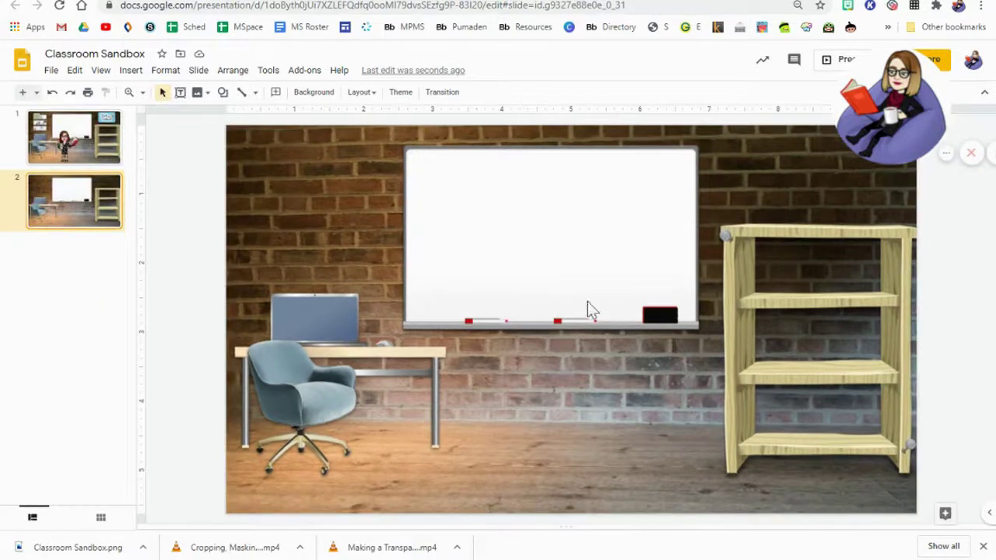
pyautogui.click(38, 98)
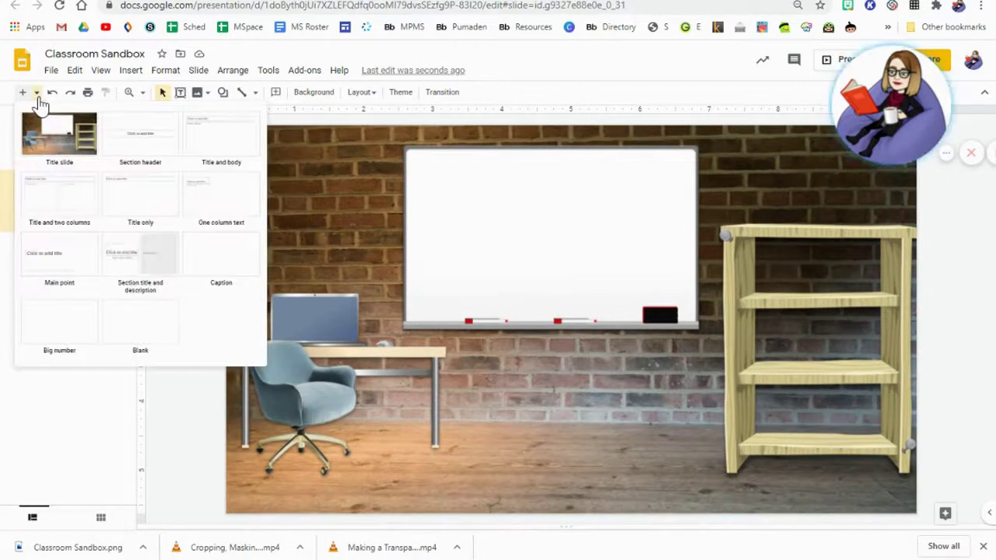
pyautogui.click(56, 147)
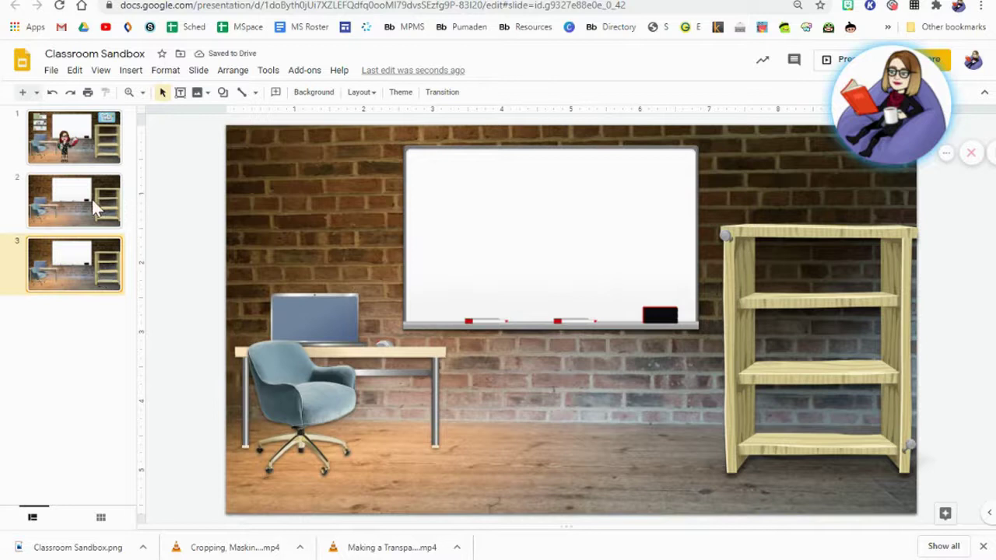
pyautogui.click(36, 91)
pyautogui.click(59, 148)
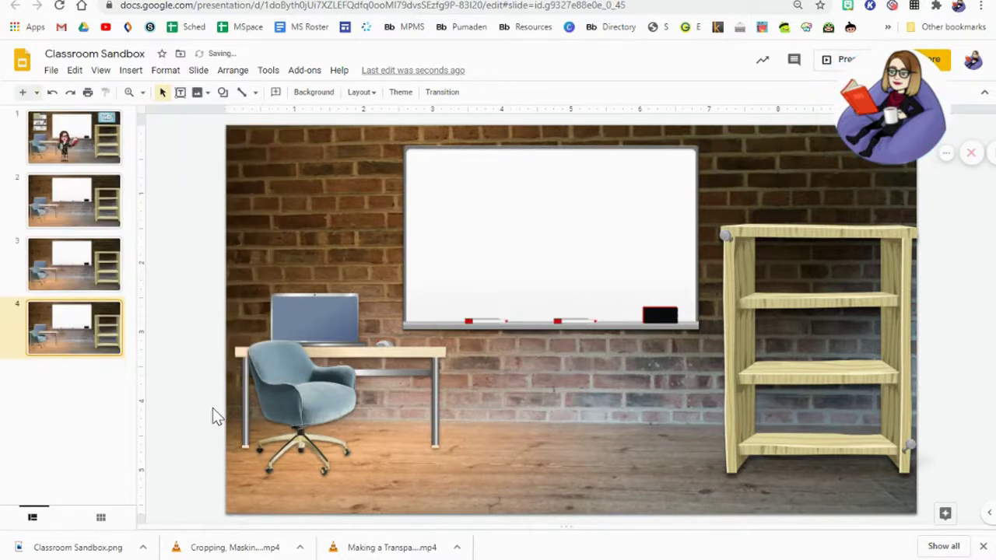
pyautogui.click(36, 93)
pyautogui.click(50, 148)
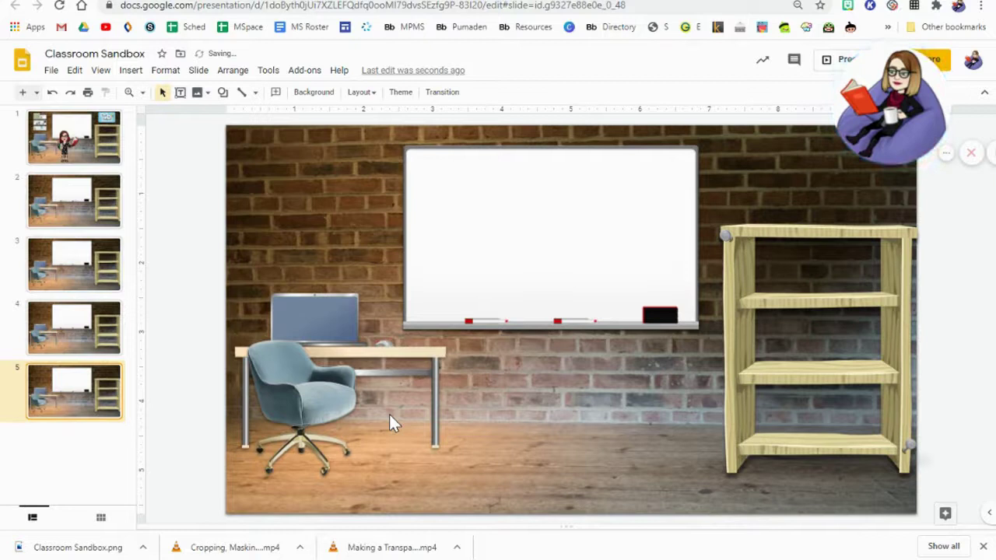
pyautogui.click(106, 158)
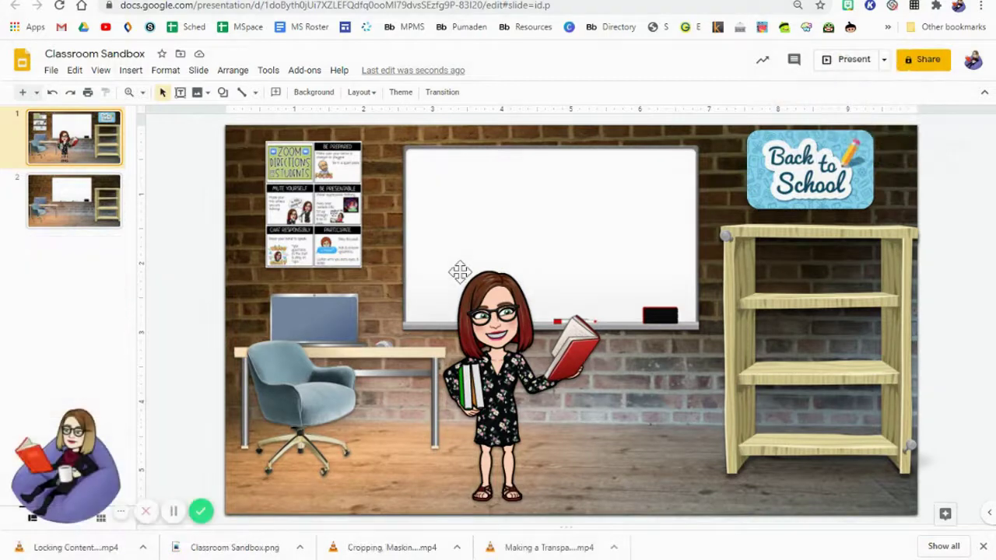
pyautogui.click(77, 194)
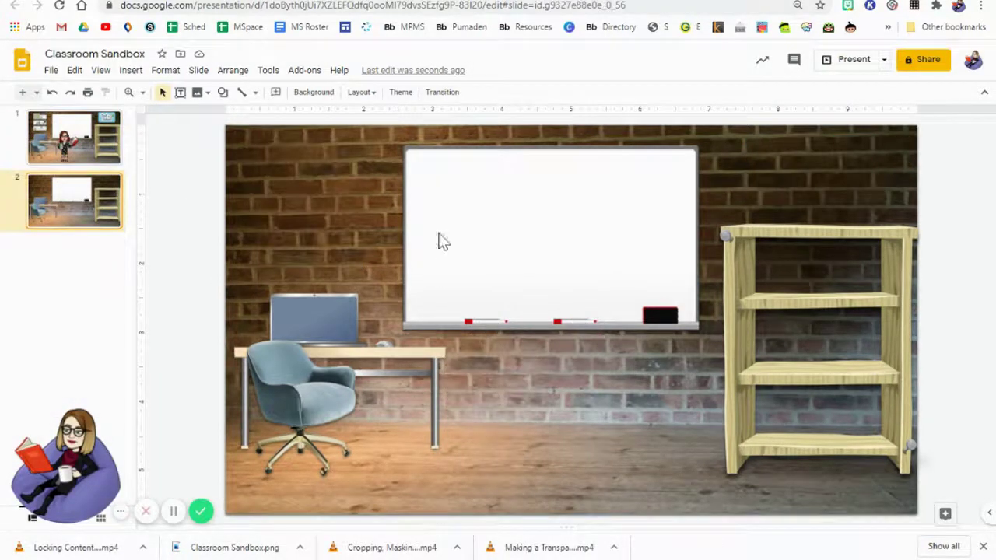
pyautogui.click(62, 148)
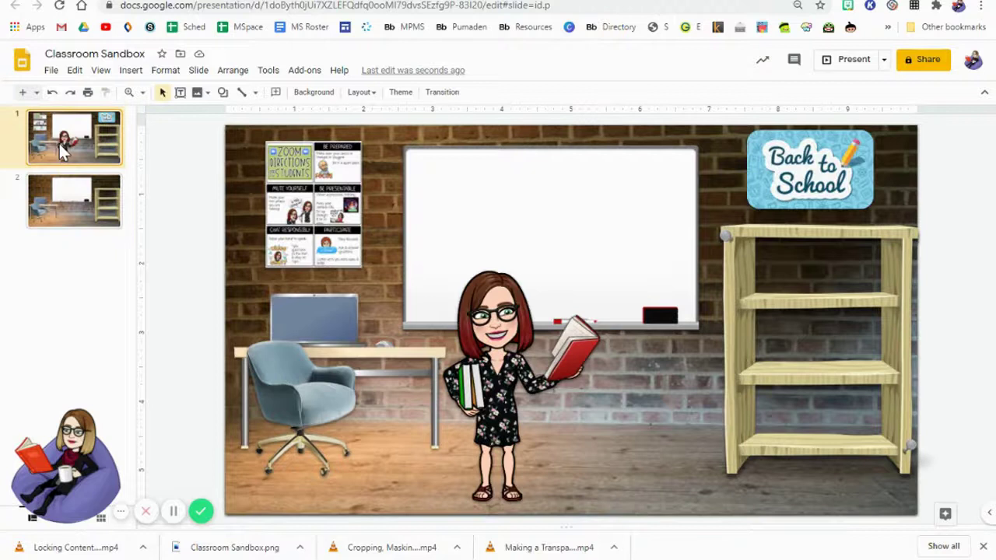
pyautogui.click(312, 175)
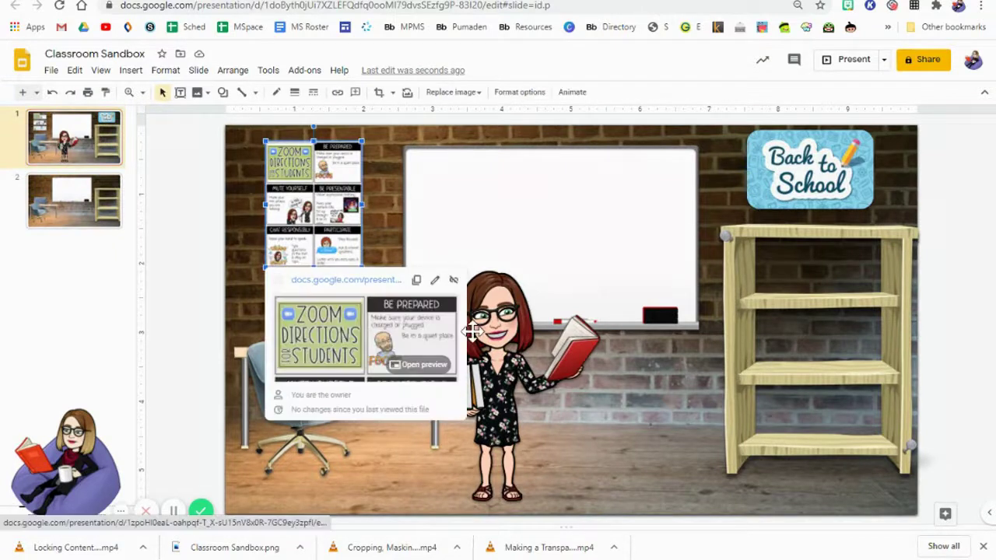
pyautogui.click(554, 290)
pyautogui.press('Tab')
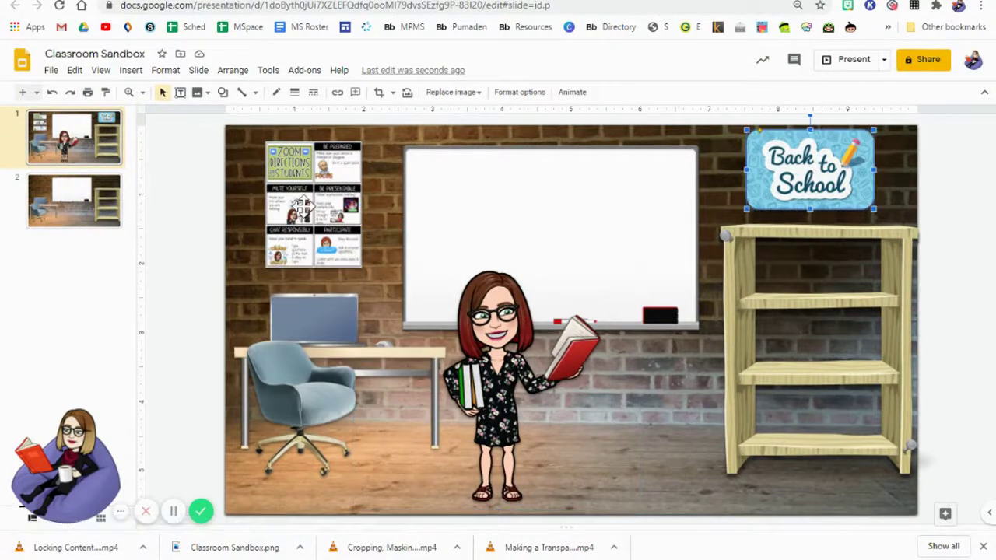
pyautogui.click(303, 206)
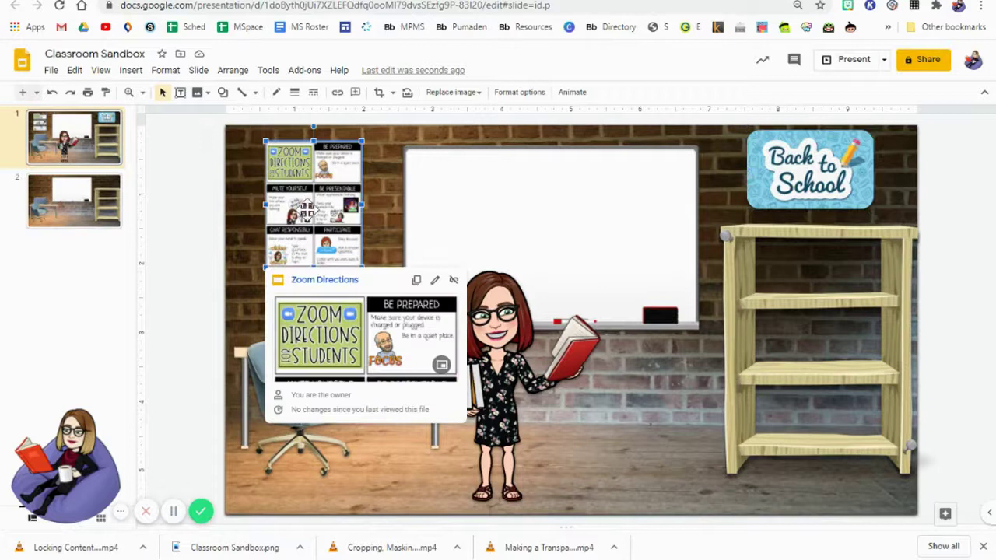
pyautogui.click(569, 359)
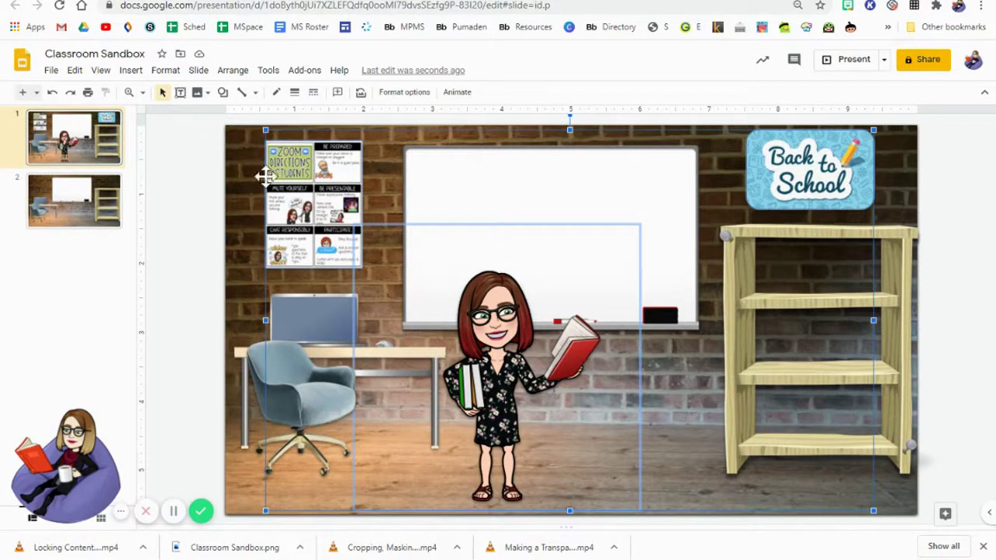
pyautogui.click(97, 200)
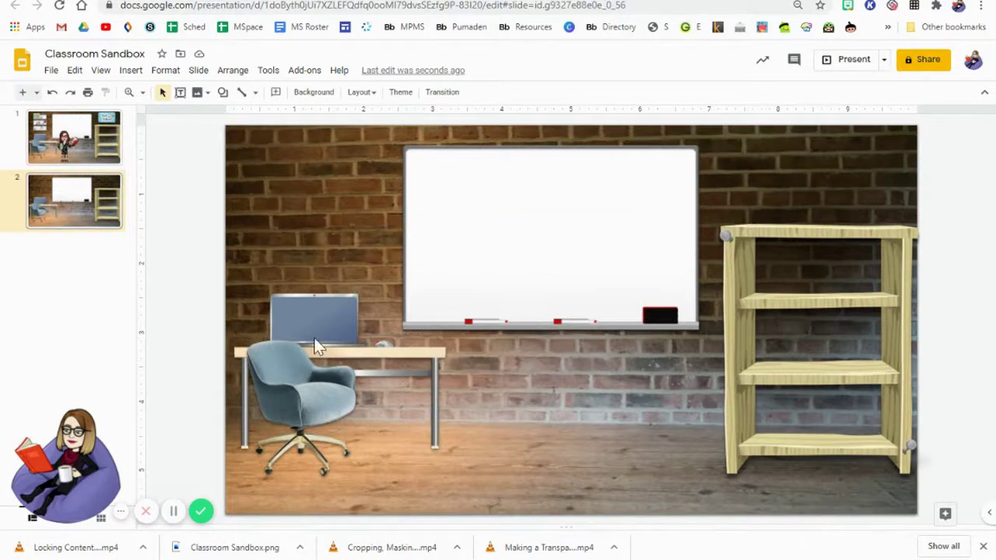
# - Reposition objects and add a new slide with the classroom Title slide layout
pyautogui.moveTo(563, 217); pyautogui.dragTo(541, 253)
pyautogui.moveTo(487, 216); pyautogui.dragTo(455, 288)
pyautogui.moveTo(567, 229); pyautogui.dragTo(615, 284)
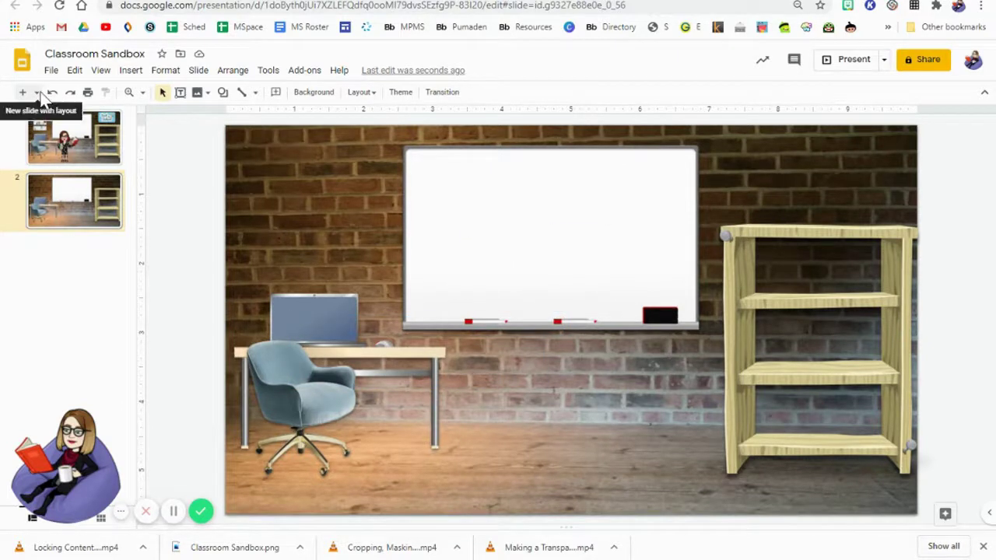
pyautogui.click(37, 93)
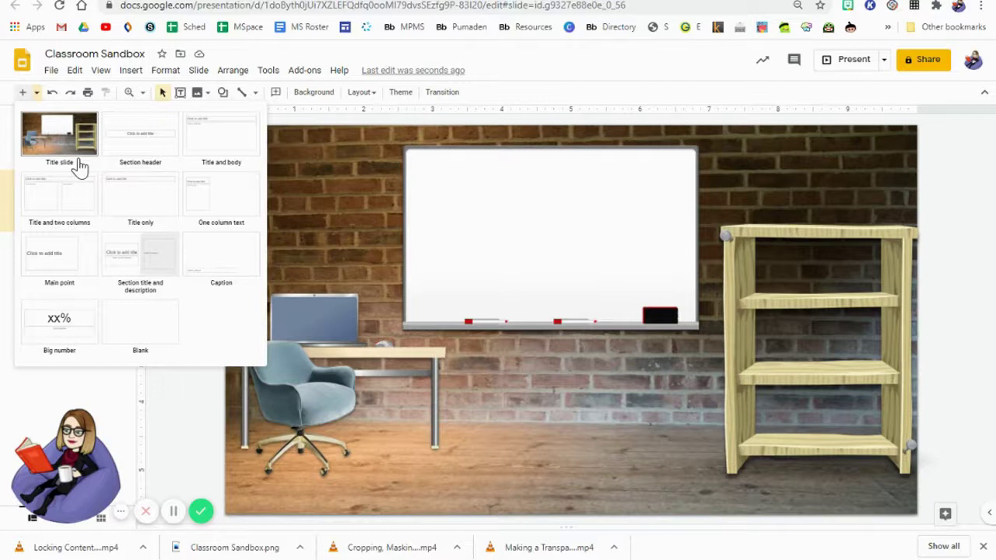
pyautogui.click(59, 134)
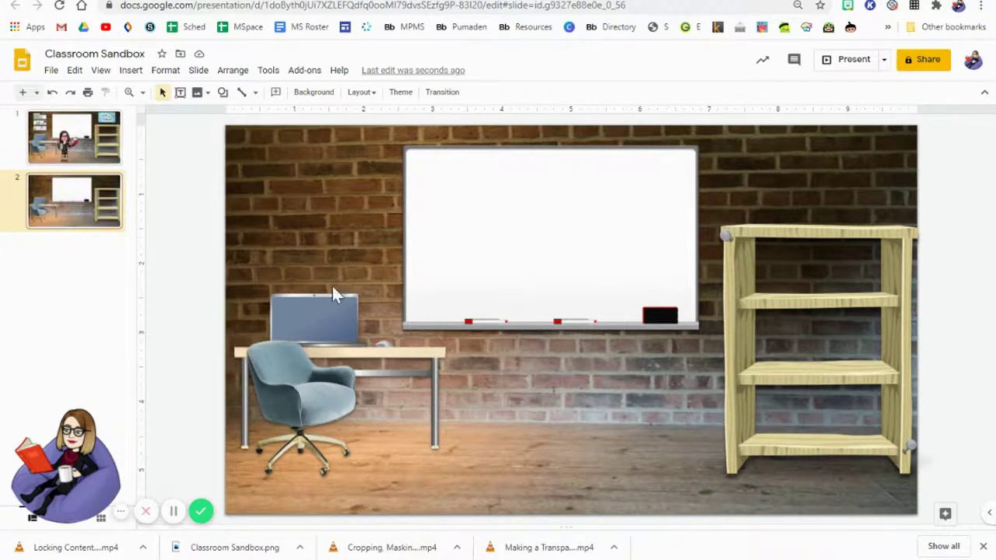
# - Paste the poster, sign and bitmoji from slide 1 onto slide 2
pyautogui.click(117, 158)
pyautogui.click(557, 162)
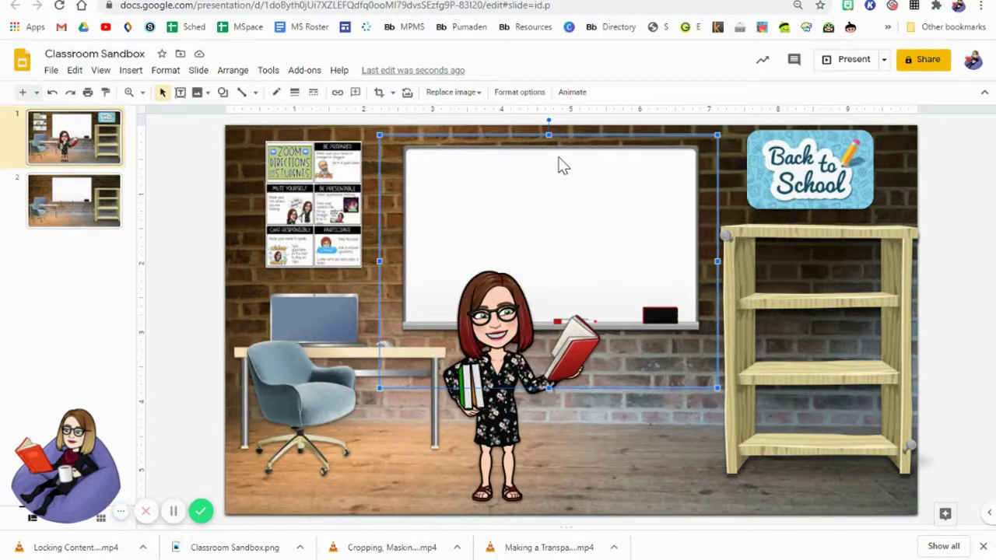
pyautogui.click(87, 204)
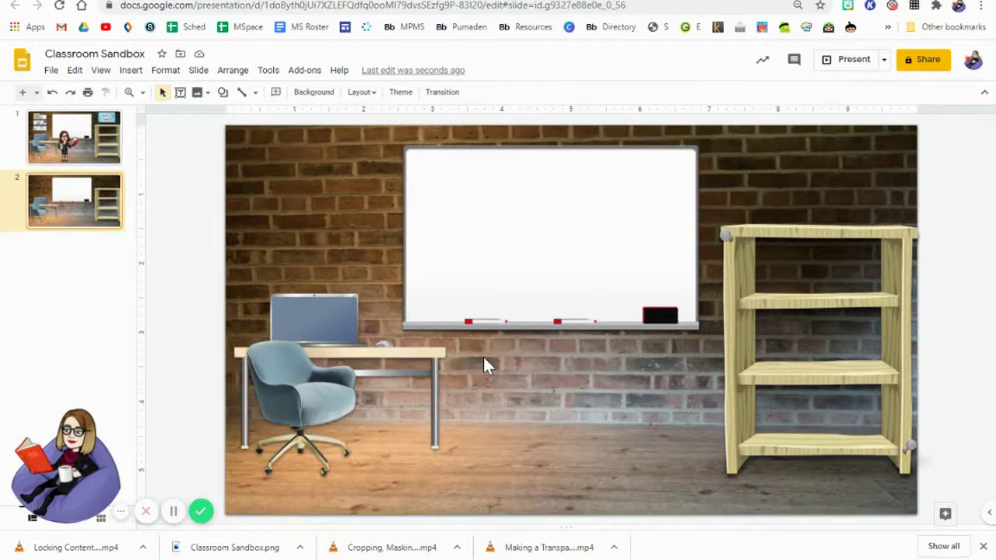
pyautogui.hotkey('ctrl', 'v')
pyautogui.click(953, 350)
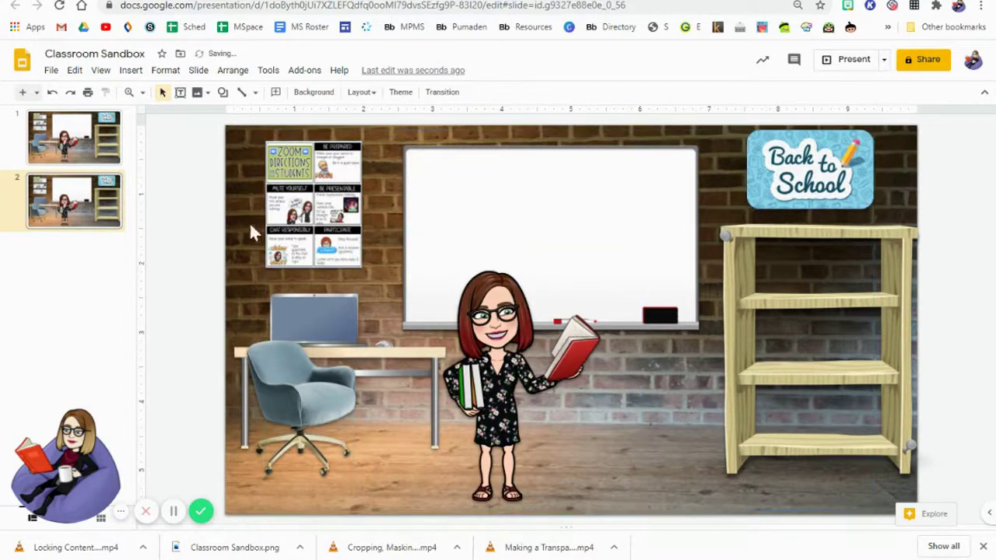
# - Nudge the bitmoji teacher slightly right and restore the accidentally deleted Back to School sign
pyautogui.click(325, 194)
pyautogui.moveTo(331, 314)
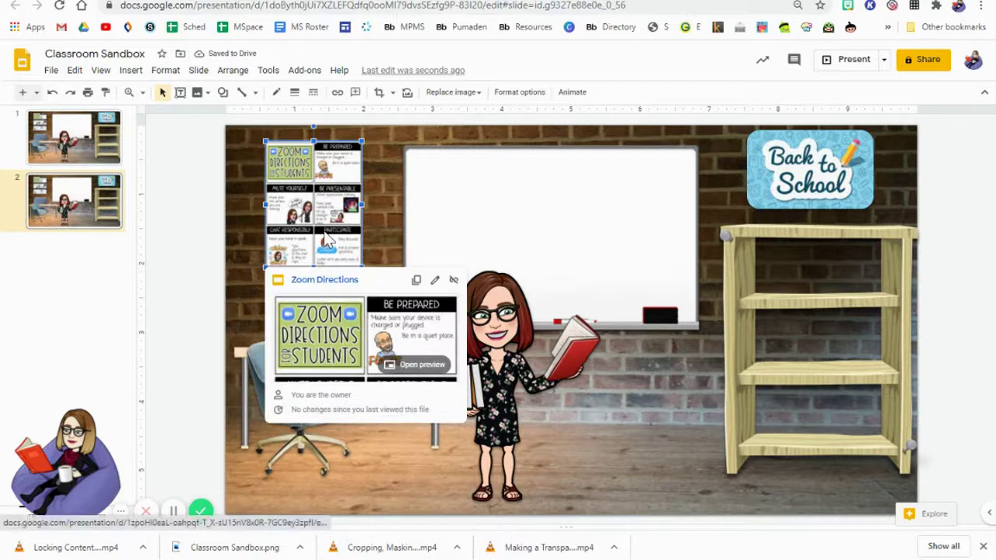
pyautogui.click(538, 379)
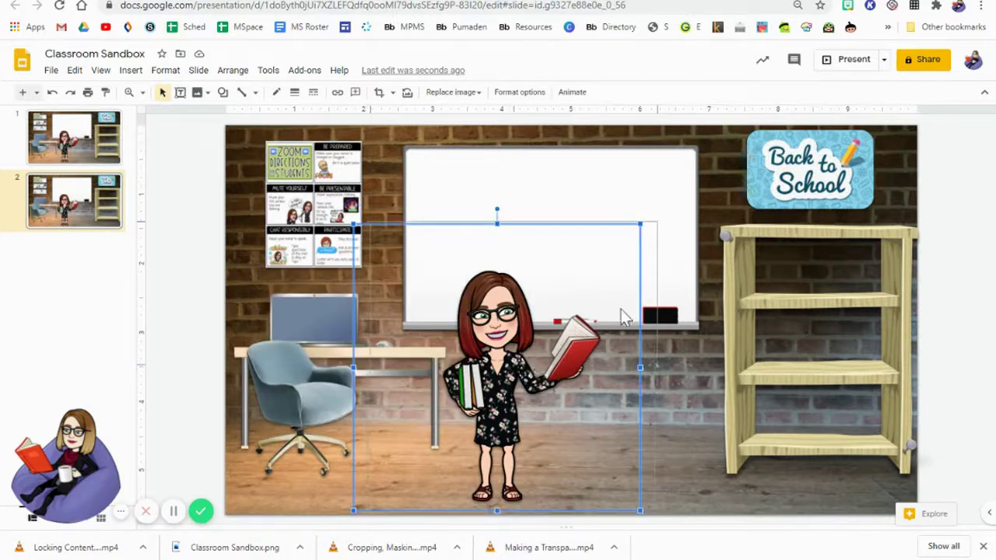
pyautogui.moveTo(538, 379); pyautogui.dragTo(554, 377)
pyautogui.click(841, 178)
pyautogui.press('Delete')
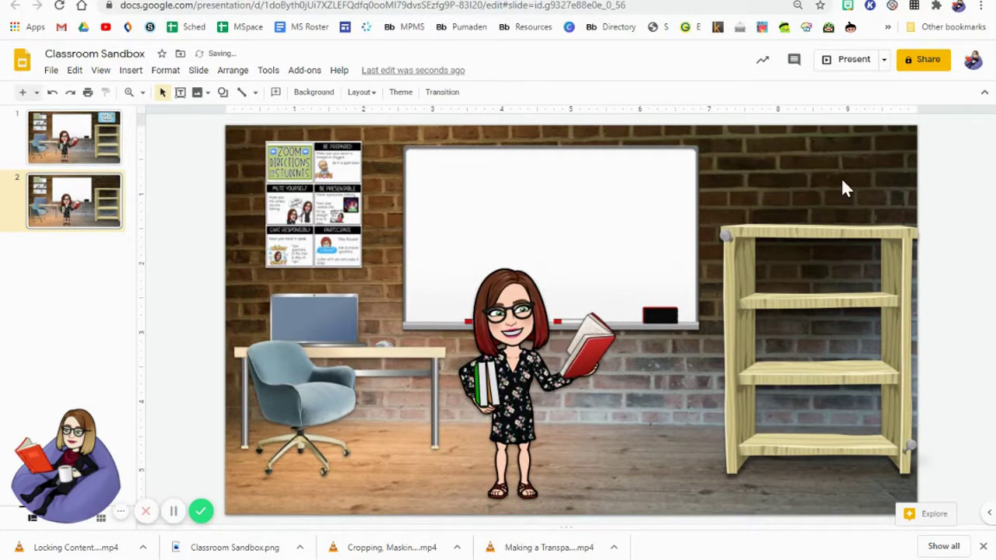
pyautogui.hotkey('ctrl', 'z')
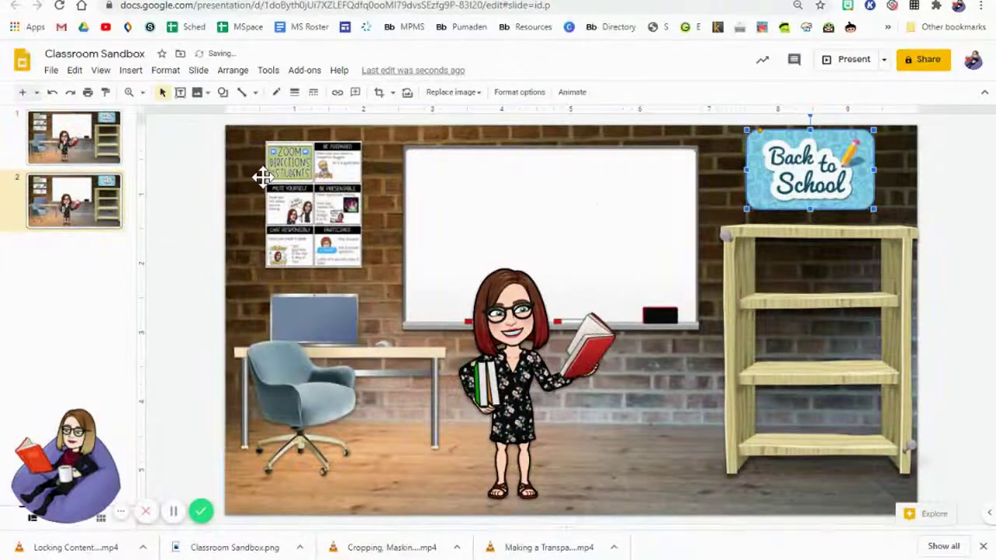
# - Delete the original slide 1 and shift the bitmoji teacher slightly left and down
pyautogui.click(74, 138)
pyautogui.press('Delete')
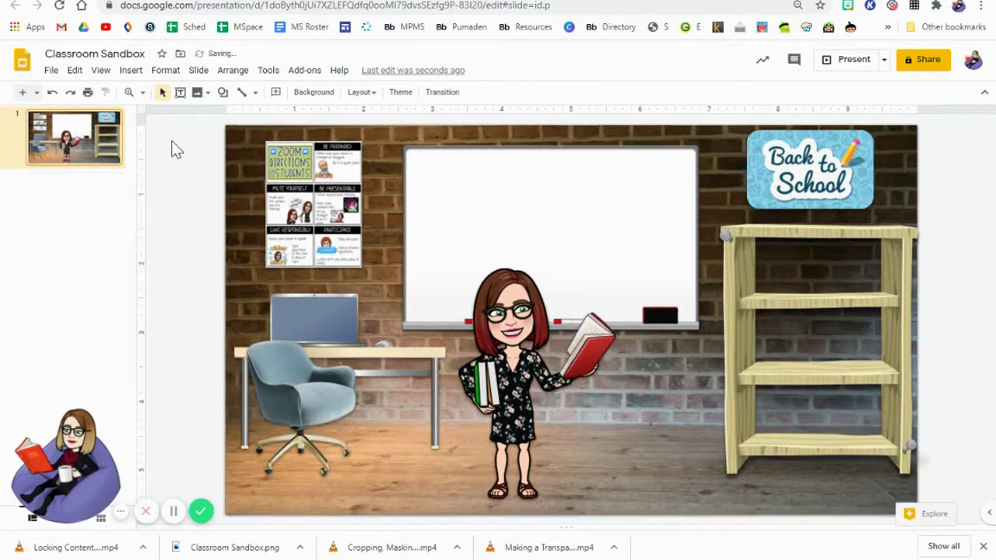
pyautogui.moveTo(509, 335); pyautogui.dragTo(486, 349)
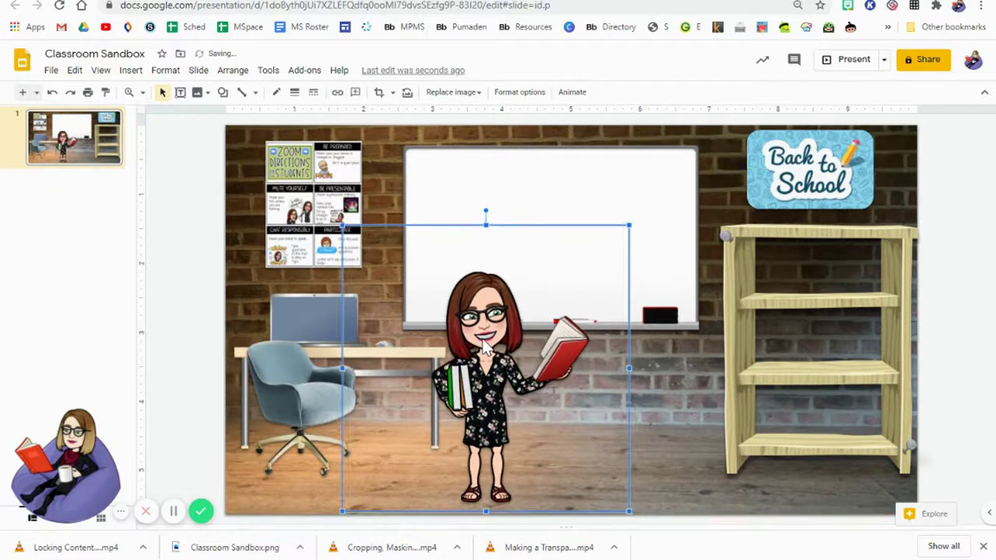